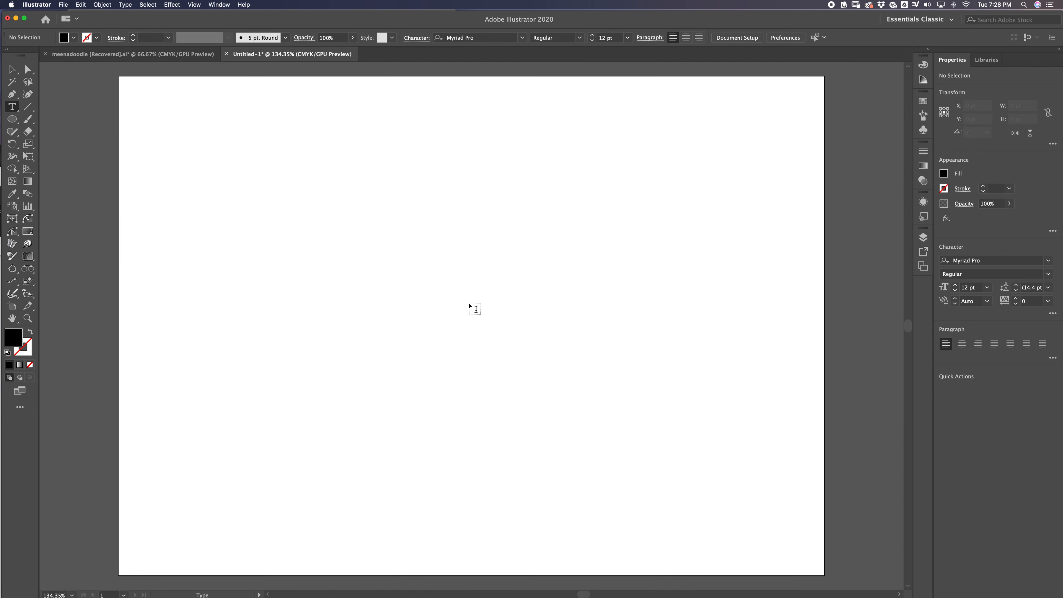
Step: Add the point text "Nama saya" on the blank artboard and set its font to Helvetica
{"action": "left_click", "coordinate": [302, 273]}
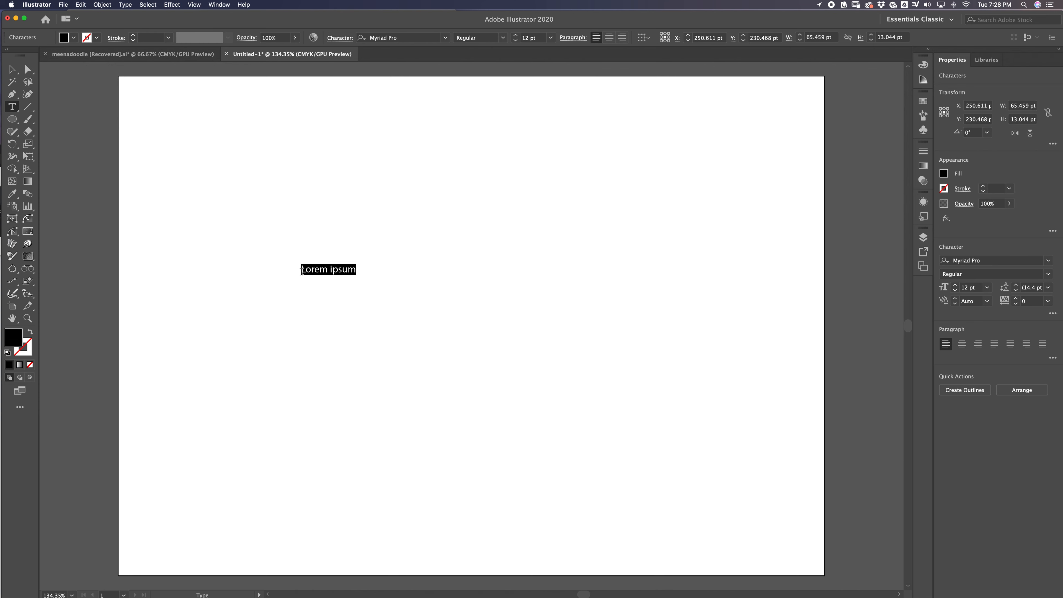
{"action": "type", "text": "Nama saya"}
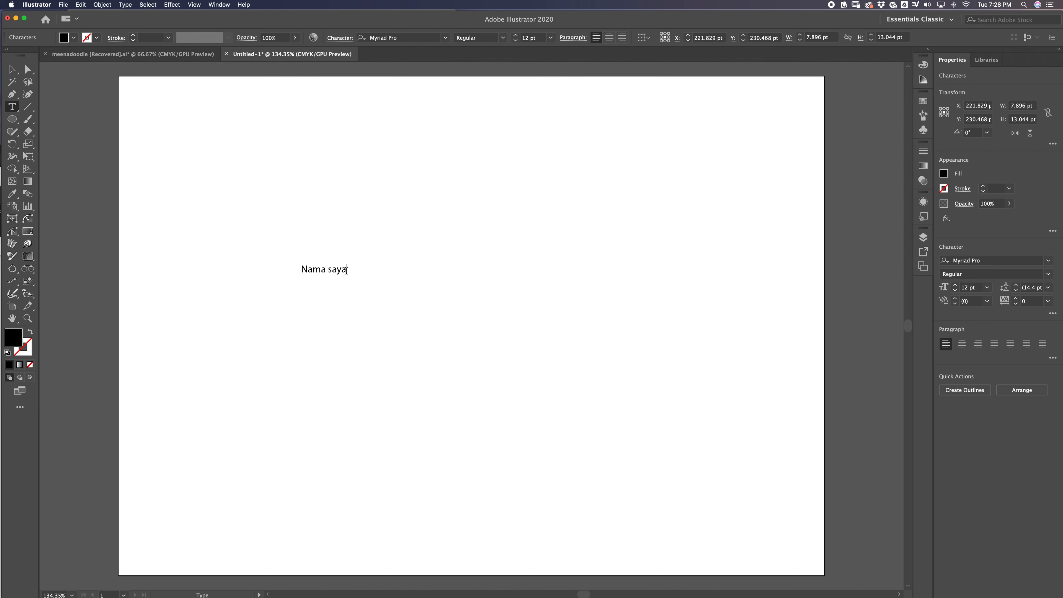
{"action": "left_click_drag", "start_coordinate": [347, 271], "coordinate": [280, 268]}
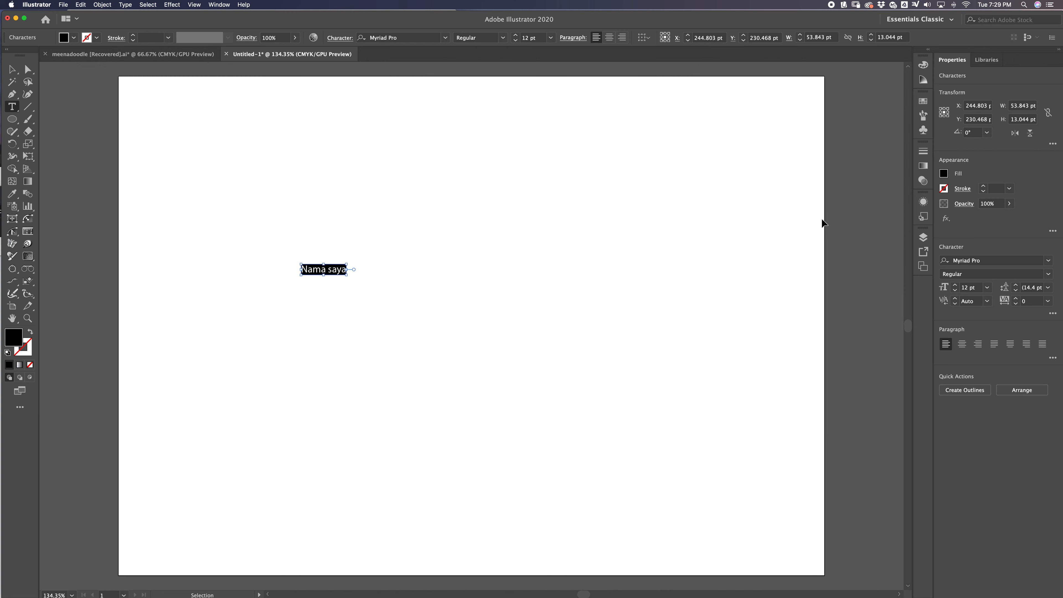
{"action": "key", "text": "super+t"}
{"action": "left_click_drag", "start_coordinate": [370, 52], "coordinate": [759, 257]}
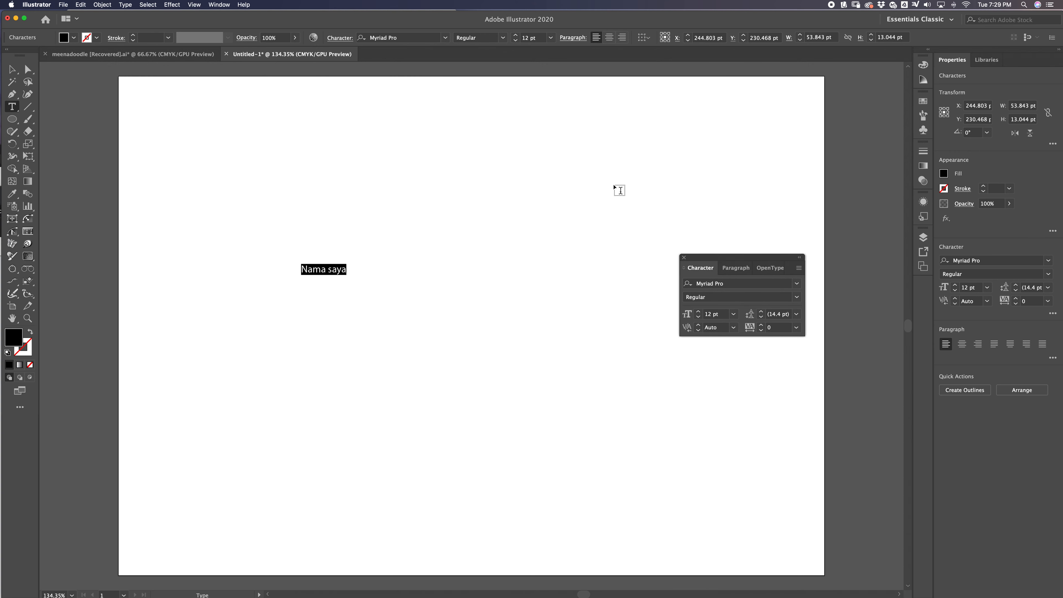
{"action": "left_click_drag", "start_coordinate": [738, 260], "coordinate": [640, 133]}
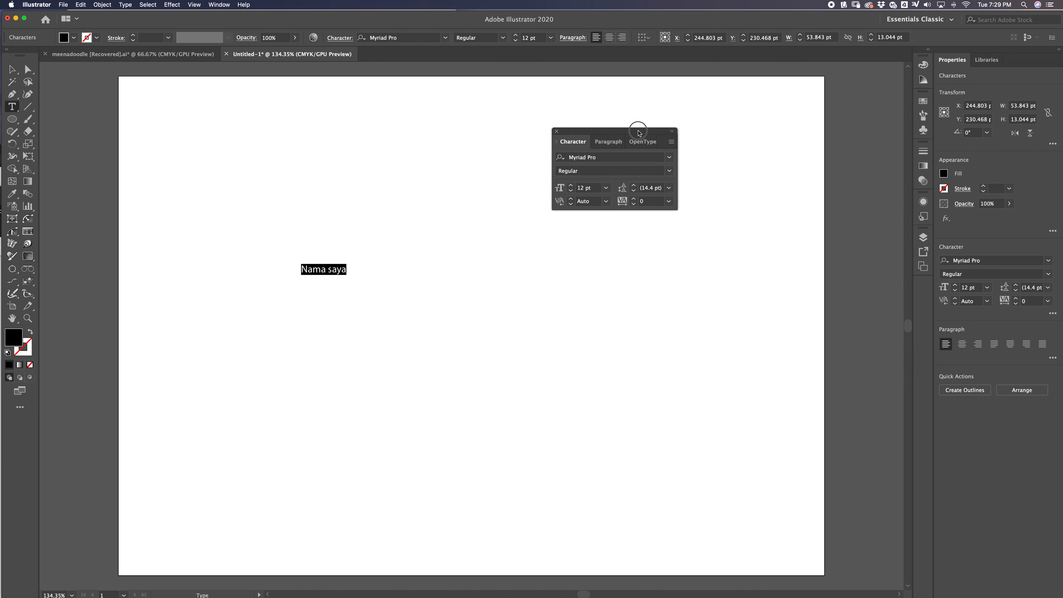
{"action": "left_click", "coordinate": [670, 158]}
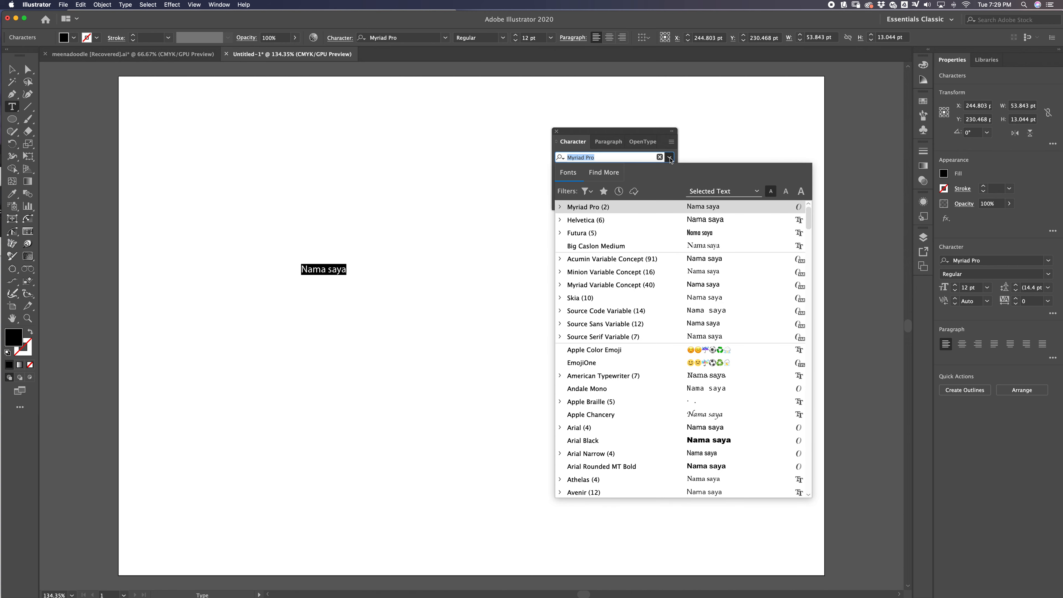
{"action": "left_click", "coordinate": [603, 221]}
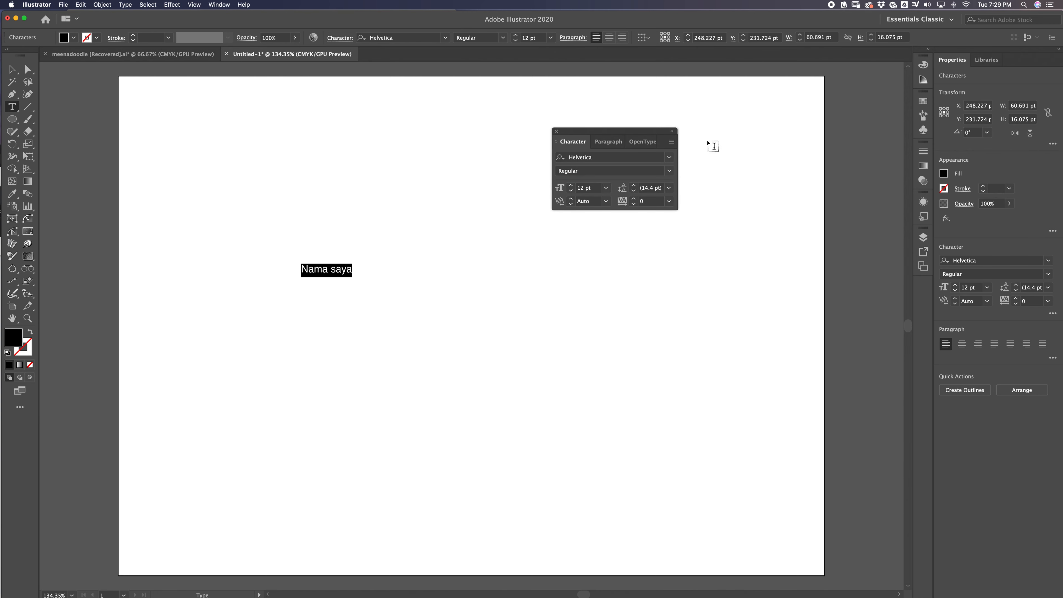
Step: Set the font size of the "Nama saya" text to 24 pt
{"action": "left_click", "coordinate": [572, 186]}
{"action": "left_click", "coordinate": [572, 185]}
{"action": "left_click", "coordinate": [572, 186]}
{"action": "left_click", "coordinate": [572, 186]}
{"action": "left_click", "coordinate": [571, 185]}
{"action": "left_click", "coordinate": [572, 185]}
{"action": "left_click", "coordinate": [571, 185]}
{"action": "left_click", "coordinate": [607, 188]}
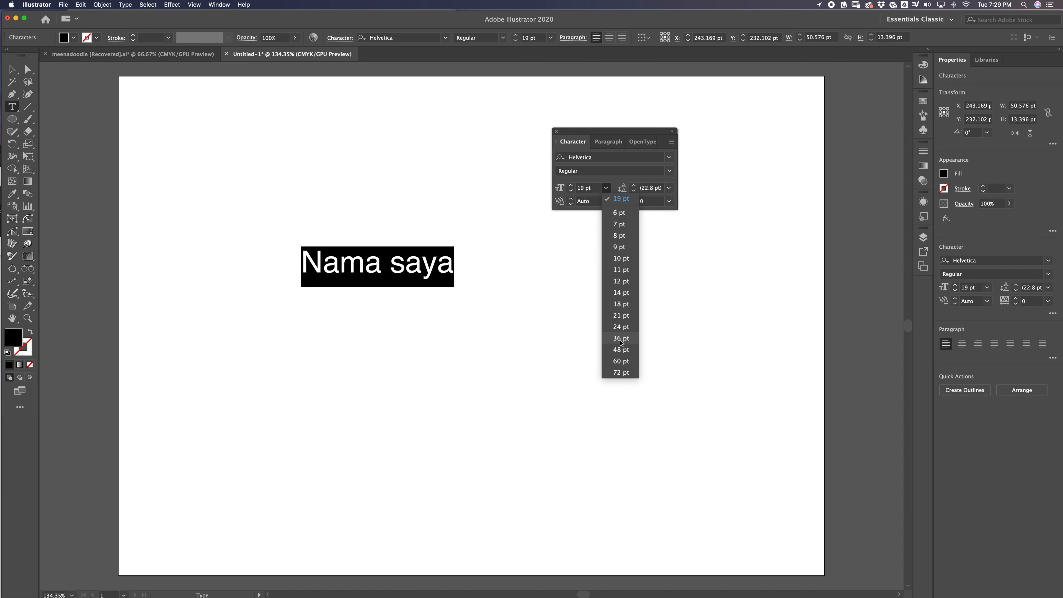
{"action": "left_click", "coordinate": [622, 327]}
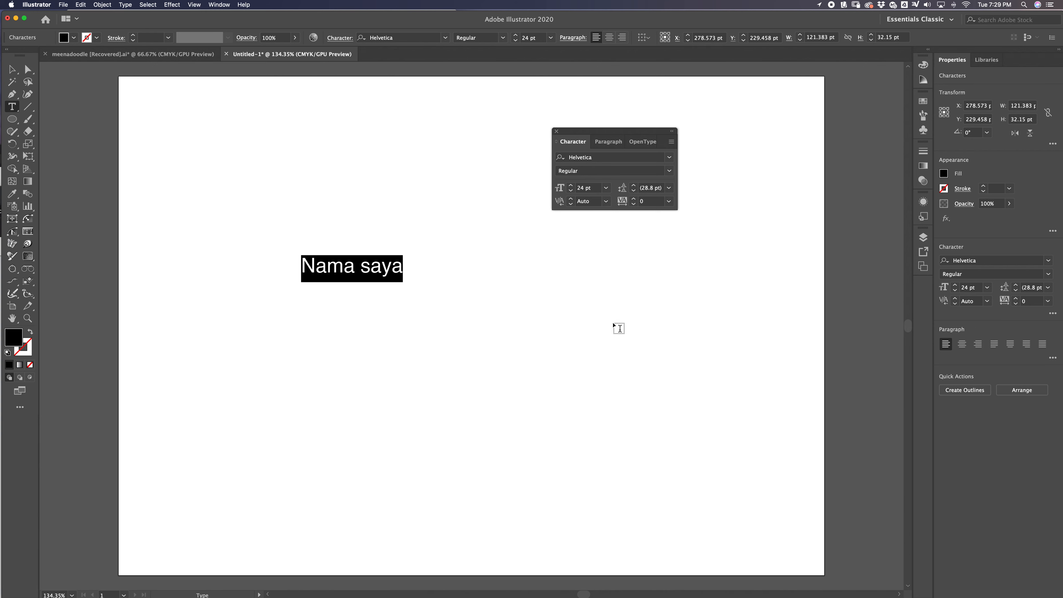
{"action": "left_click_drag", "start_coordinate": [610, 134], "coordinate": [768, 156]}
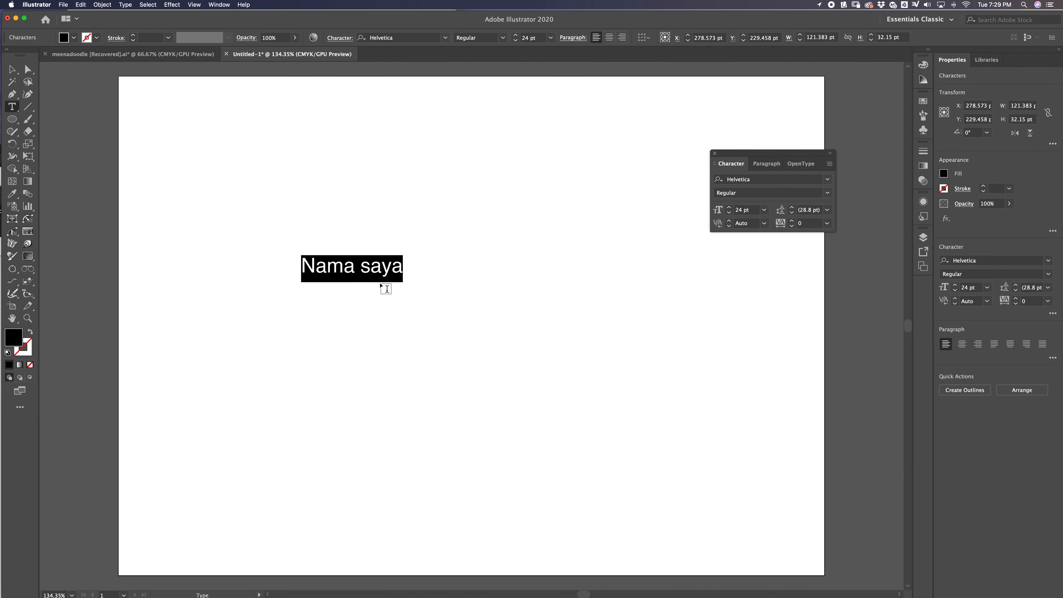
Step: Replace the word "saya" with "anda" in the text line and deselect it
{"action": "left_click", "coordinate": [391, 266]}
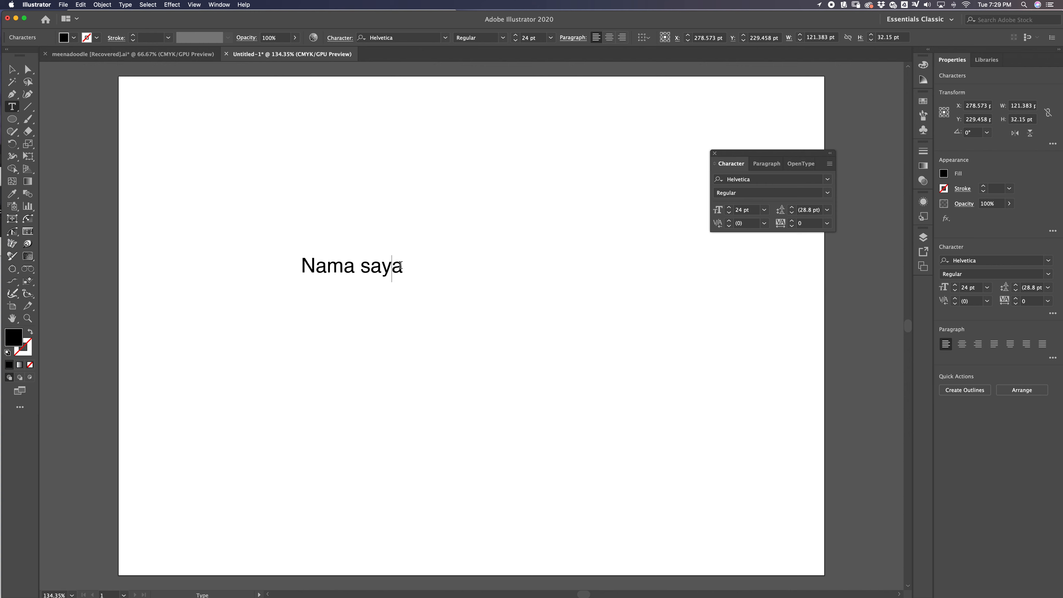
{"action": "double_click", "coordinate": [401, 267]}
{"action": "type", "text": "anda"}
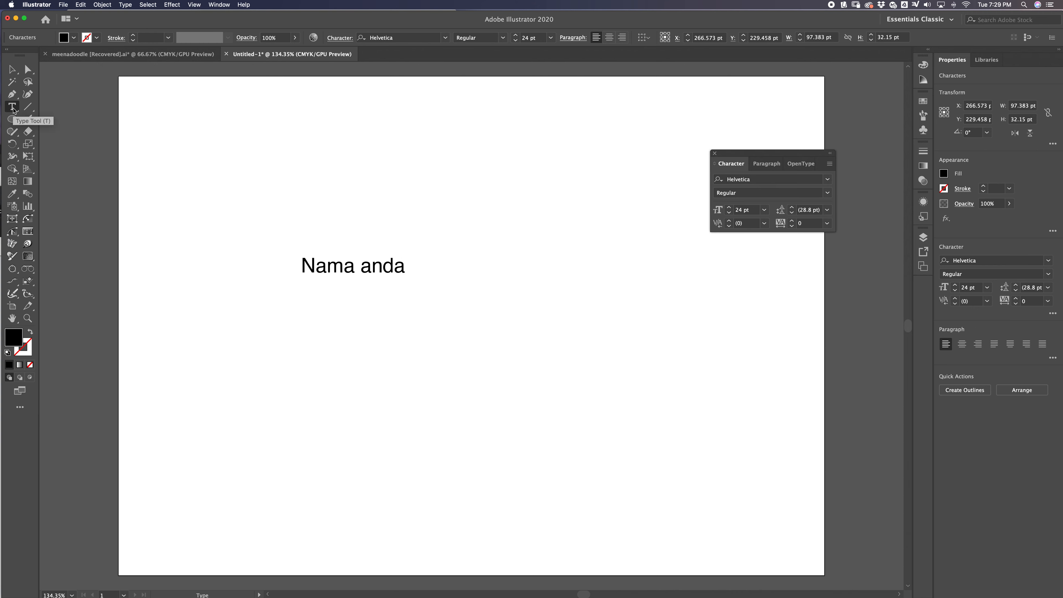
{"action": "left_click", "coordinate": [11, 71]}
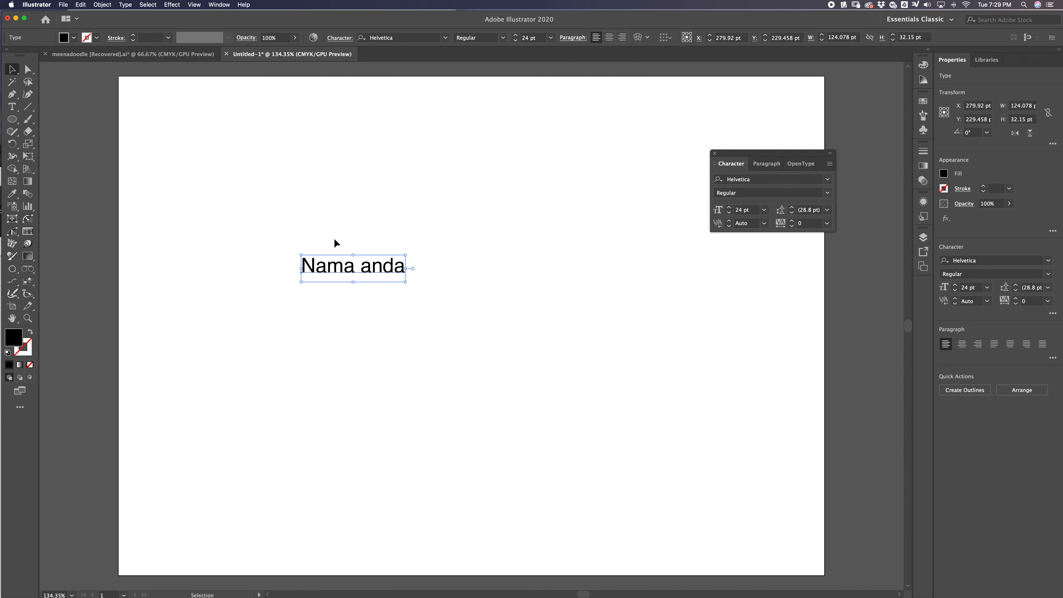
{"action": "left_click", "coordinate": [494, 325]}
Step: Extend the "Nama anda" line with a long run of filler letters on the same line, past the artboard's right edge
{"action": "left_click", "coordinate": [351, 264]}
{"action": "double_click", "coordinate": [404, 268]}
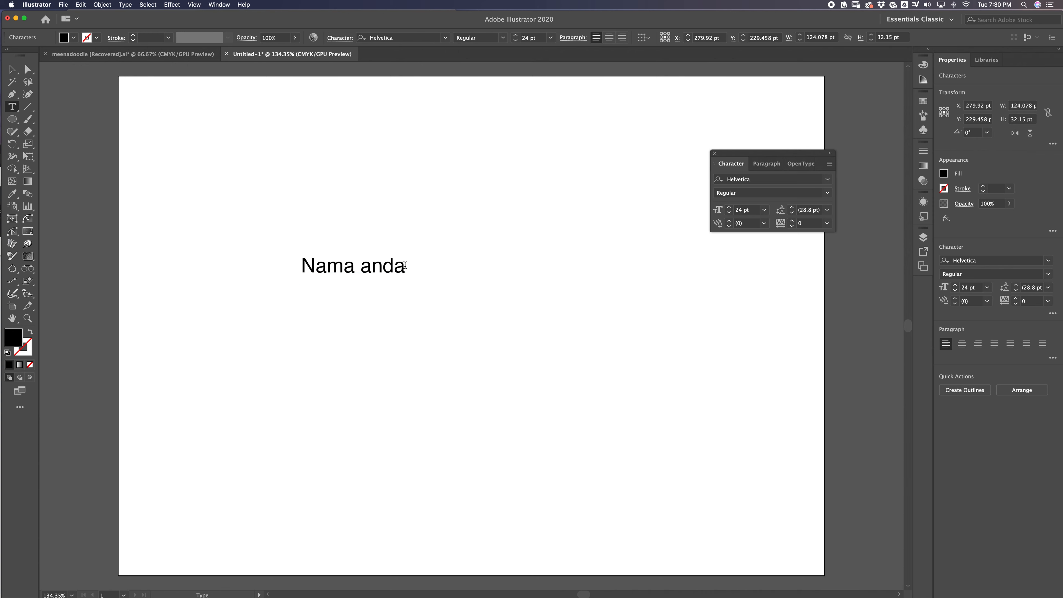
{"action": "type", "text": "asdasfadsfasdhfhasdhfhasdhfhasdhasdfhklsdahf"}
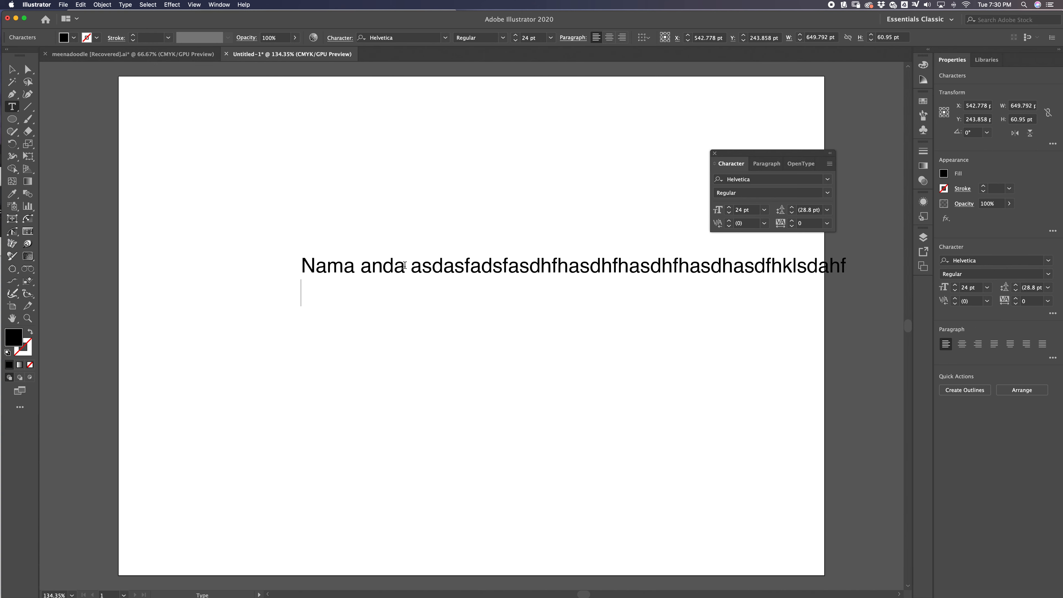
{"action": "key", "text": "BackSpace"}
{"action": "type", "text": "sdfdsfsdaasdfasdas"}
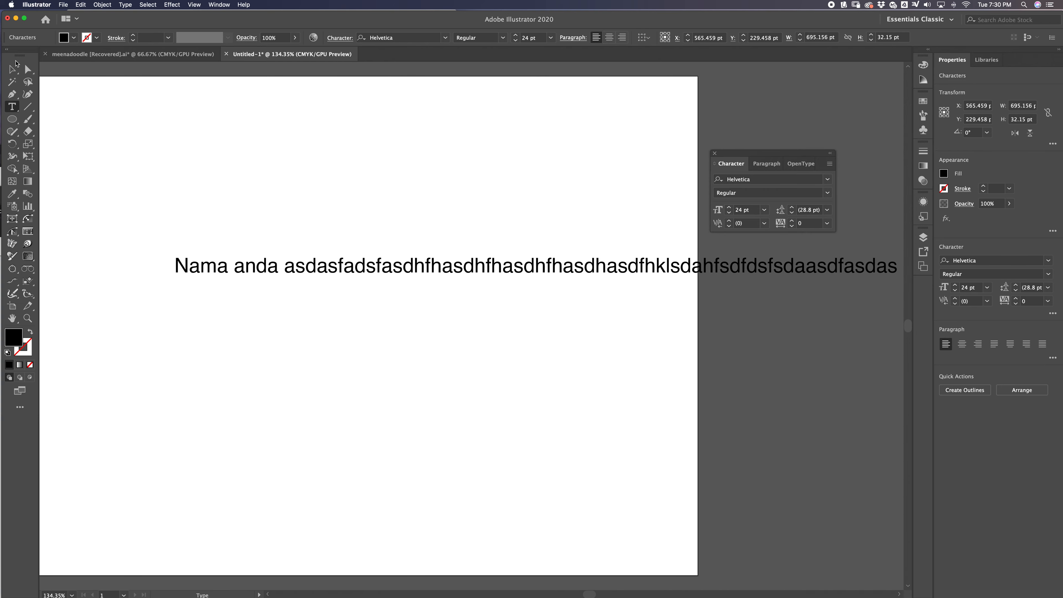
Step: Move the long text line up near the artboard's top, starting just inside its left edge
{"action": "left_click", "coordinate": [13, 68]}
{"action": "left_click_drag", "start_coordinate": [335, 268], "coordinate": [193, 153]}
{"action": "key", "text": "space"}
{"action": "left_click_drag", "start_coordinate": [241, 219], "coordinate": [336, 237]}
{"action": "left_click_drag", "start_coordinate": [321, 180], "coordinate": [288, 180]}
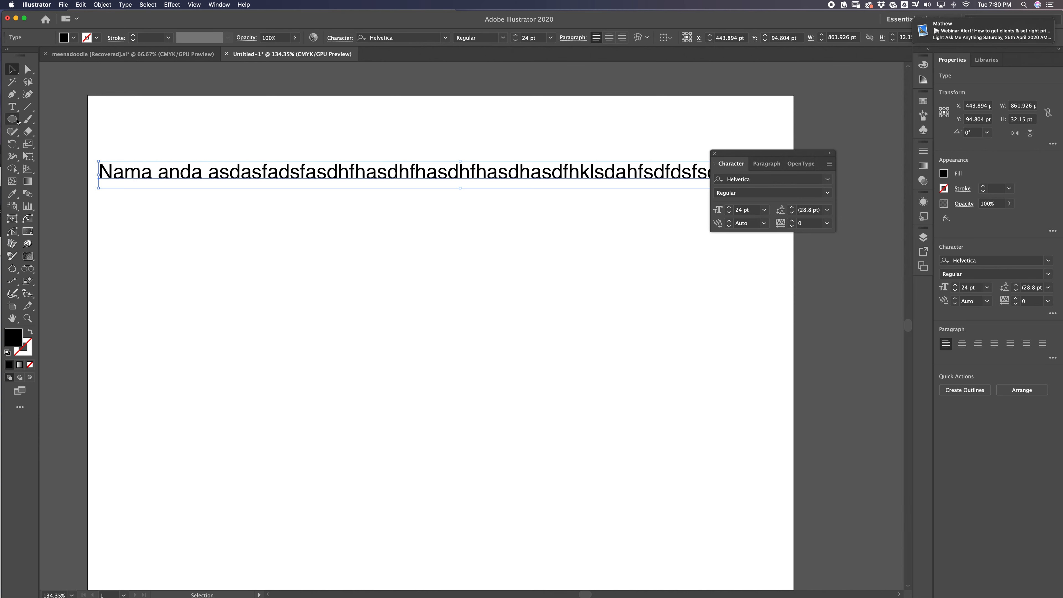
Step: Draw an area text frame with placeholder text, about 212 × 309 pt, below the long line in the artboard's left half
{"action": "left_click", "coordinate": [13, 107]}
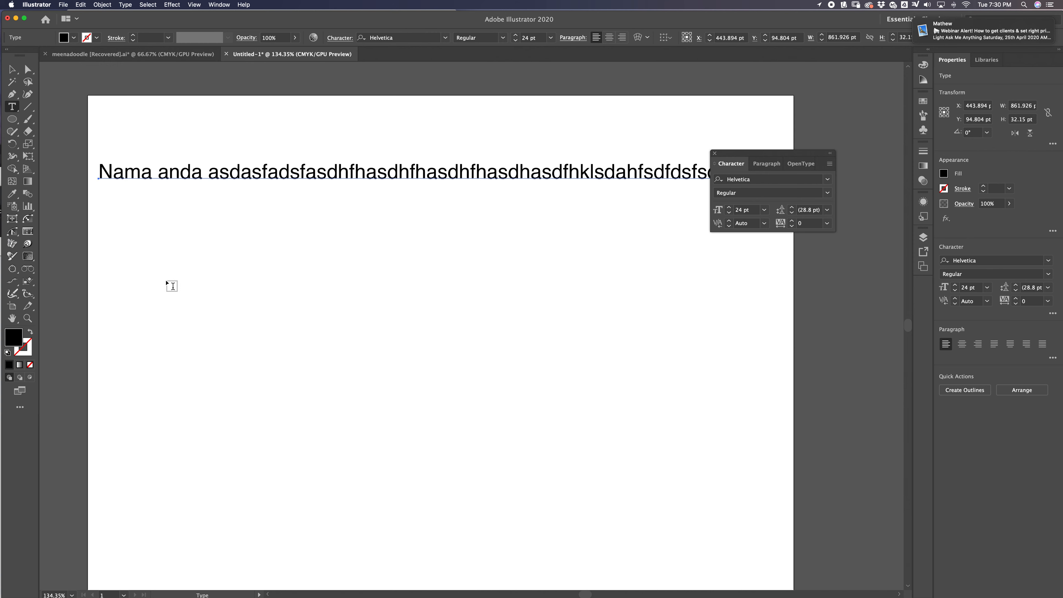
{"action": "left_click", "coordinate": [165, 269]}
{"action": "left_click_drag", "start_coordinate": [165, 269], "coordinate": [343, 528]}
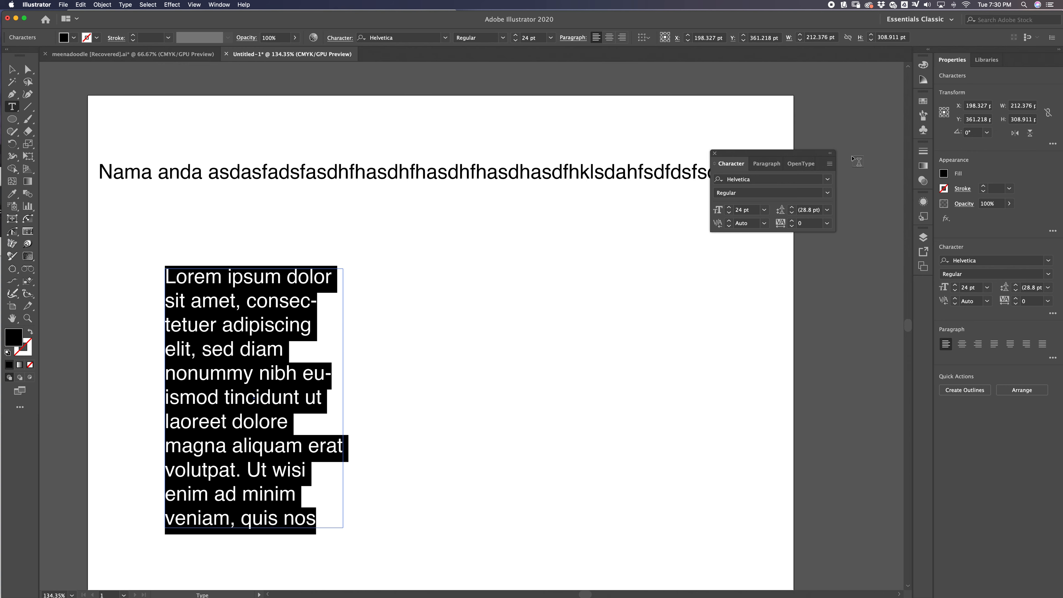
Step: Set the placeholder paragraph's font to Myriad Pro and its size to 18 pt
{"action": "left_click", "coordinate": [828, 179]}
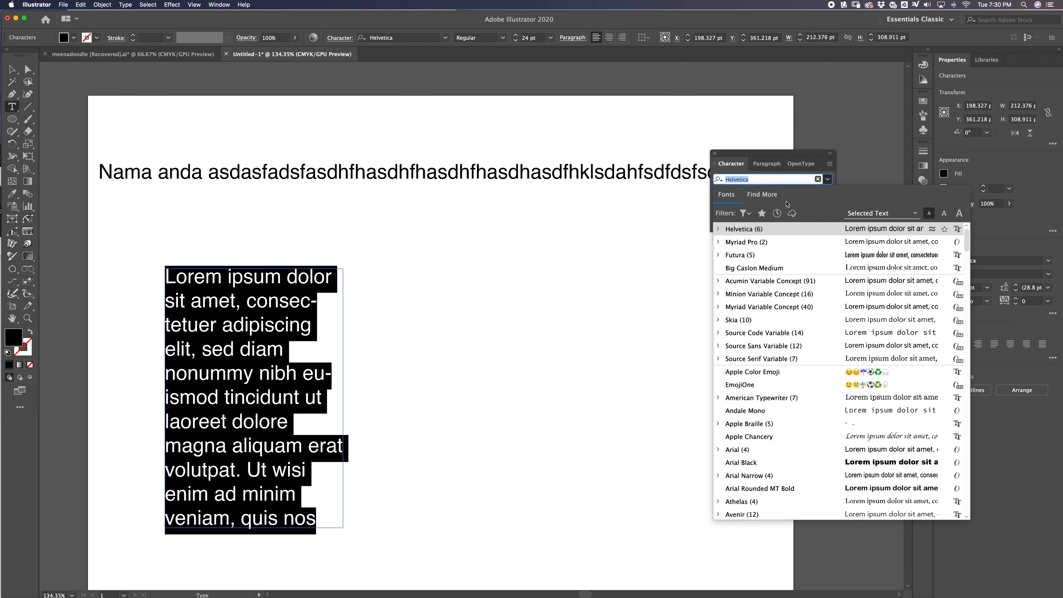
{"action": "left_click", "coordinate": [746, 242]}
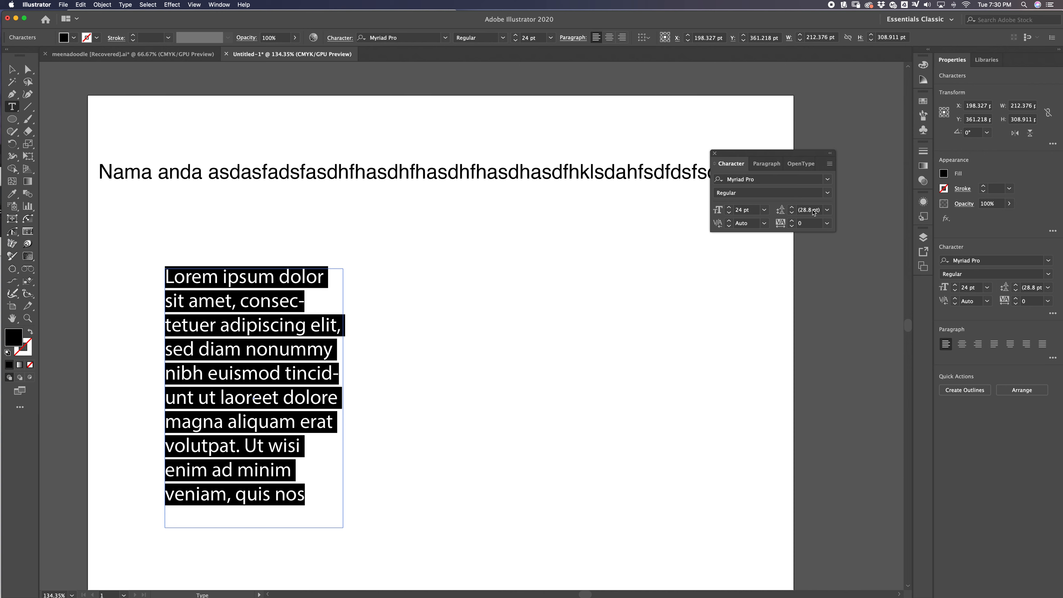
{"action": "left_click", "coordinate": [765, 211]}
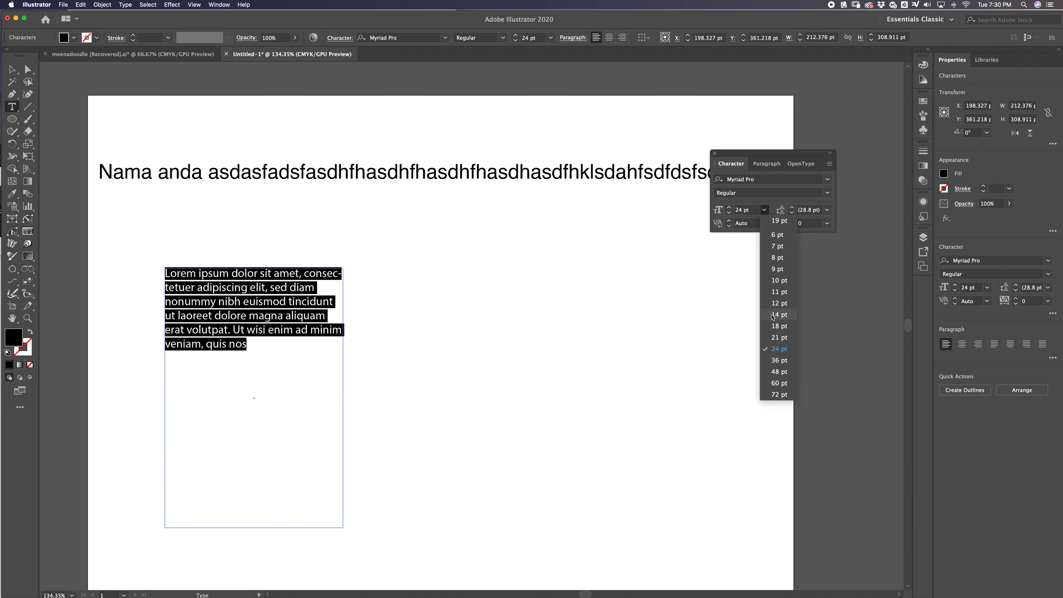
{"action": "left_click", "coordinate": [776, 326]}
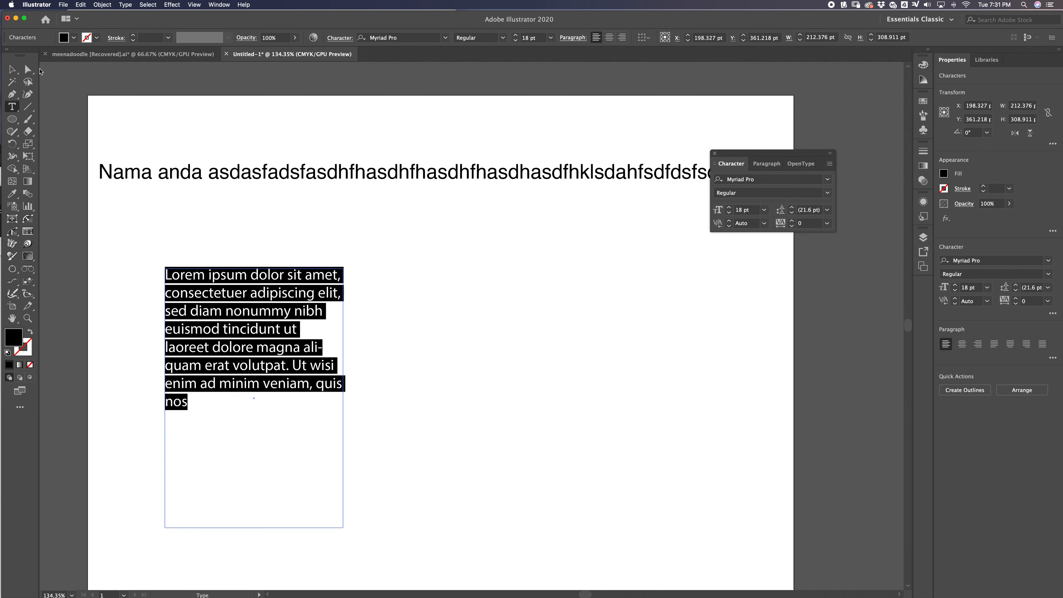
{"action": "left_click", "coordinate": [14, 70]}
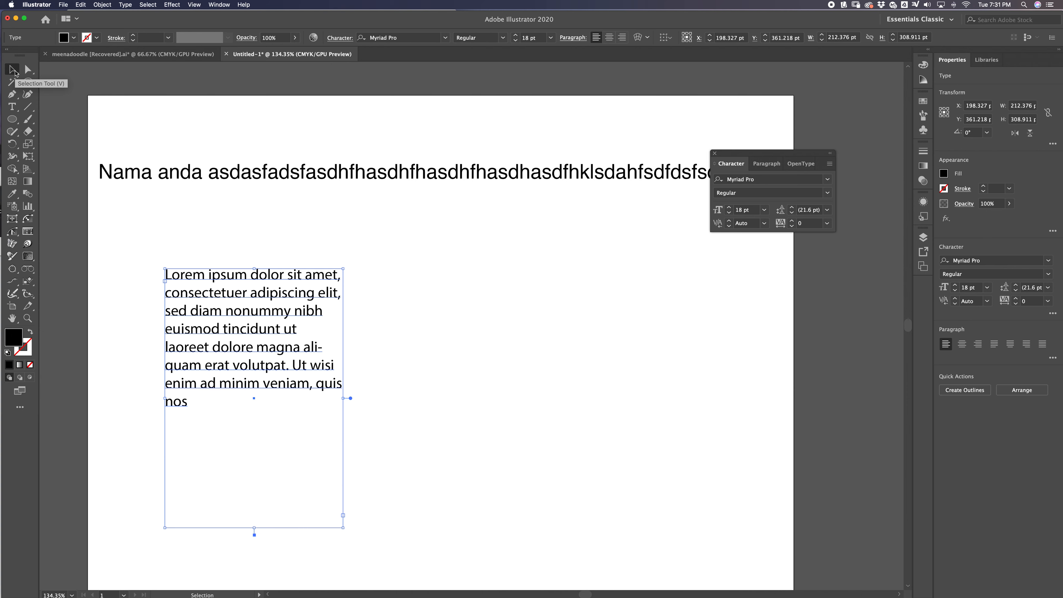
Step: Delete the long "Nama anda" text line above the paragraph
{"action": "left_click_drag", "start_coordinate": [754, 154], "coordinate": [855, 184]}
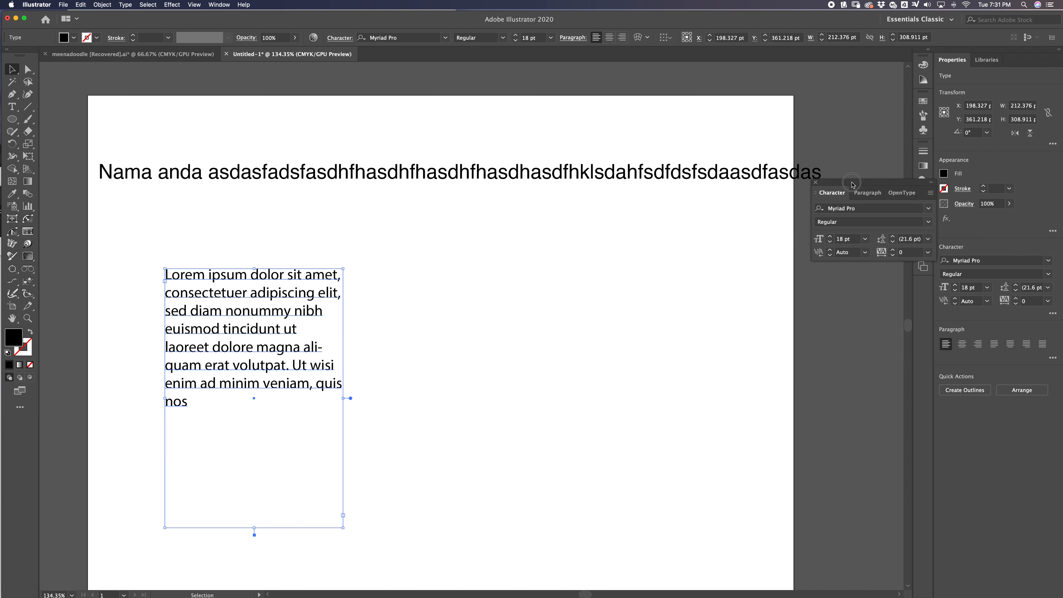
{"action": "left_click", "coordinate": [568, 183]}
{"action": "key", "text": "Delete"}
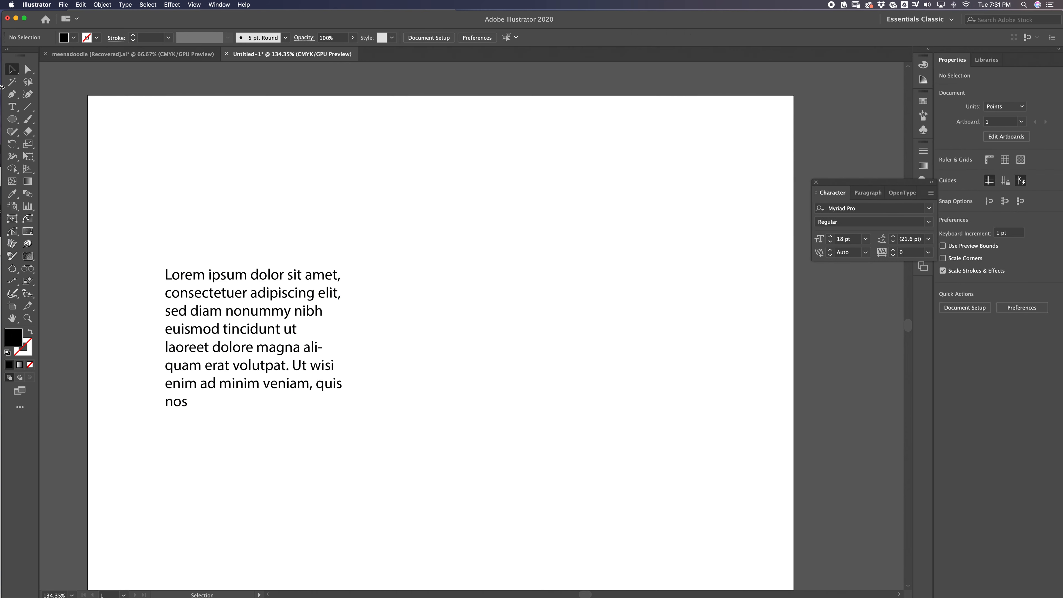
Step: Add the point text "Tourism" above the paragraph and set its font size to 67 pt
{"action": "left_click", "coordinate": [17, 111]}
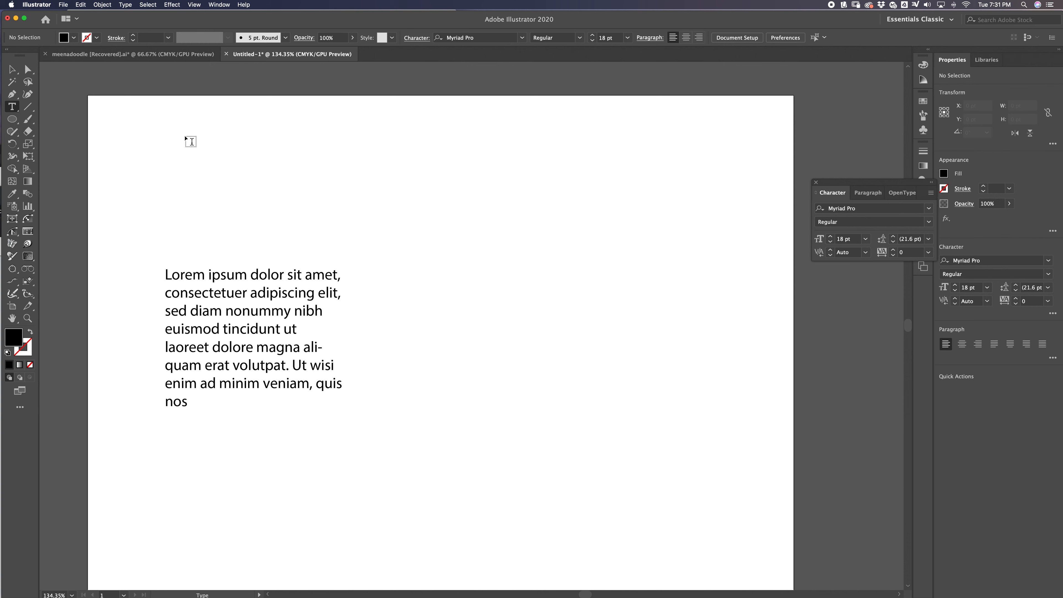
{"action": "left_click", "coordinate": [197, 155]}
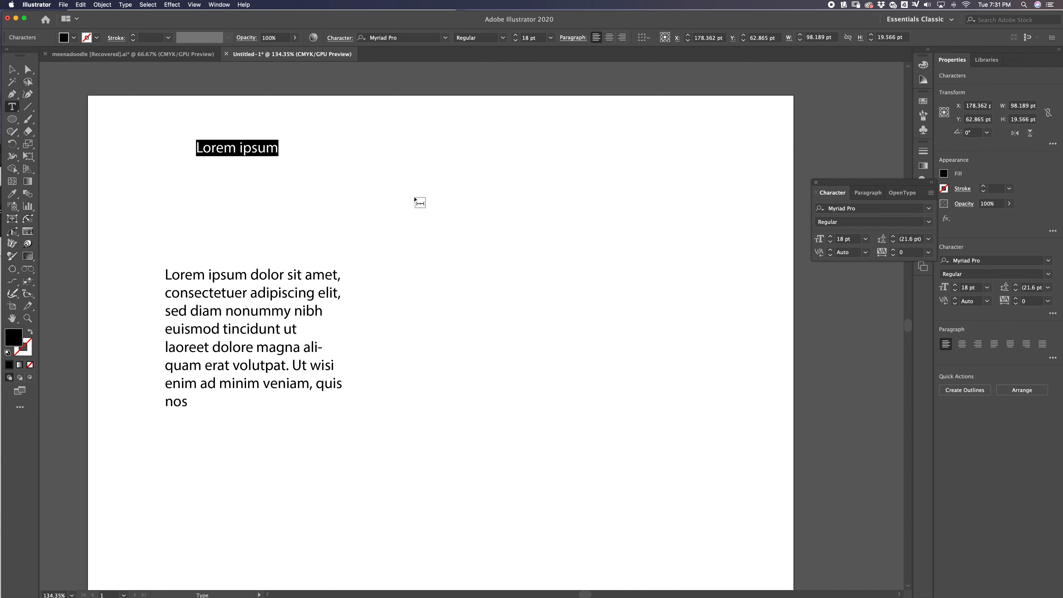
{"action": "type", "text": "Tourism"}
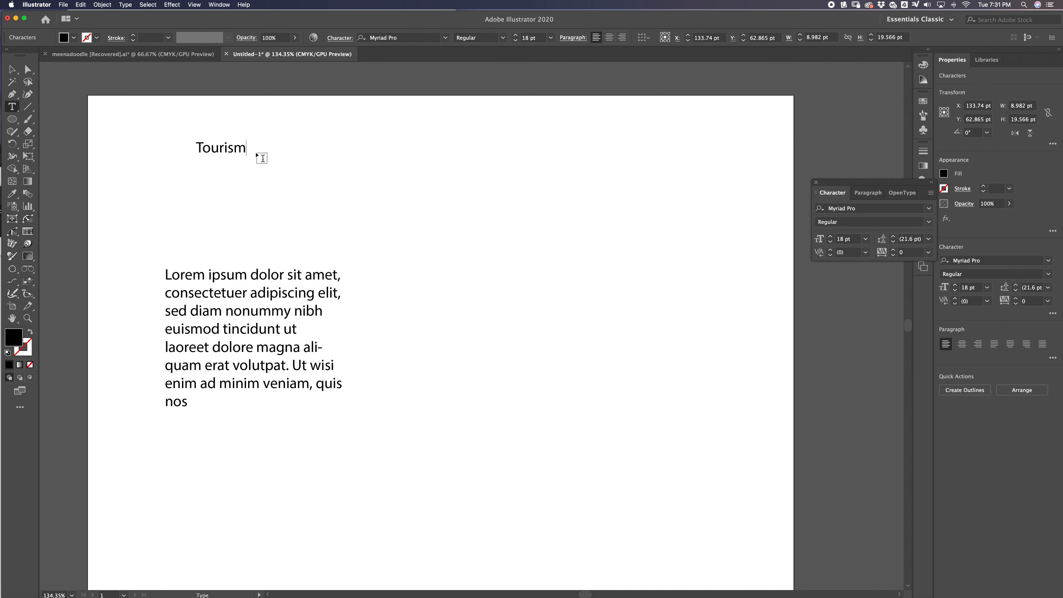
{"action": "left_click_drag", "start_coordinate": [247, 147], "coordinate": [190, 146]}
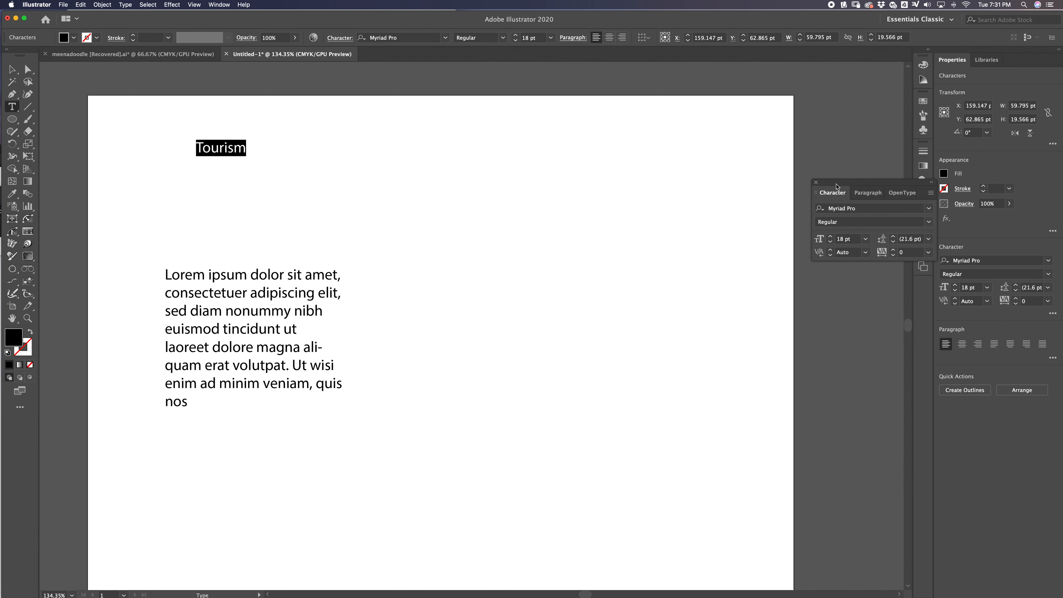
{"action": "left_click", "coordinate": [831, 237]}
{"action": "left_click_drag", "start_coordinate": [832, 238], "coordinate": [831, 239]}
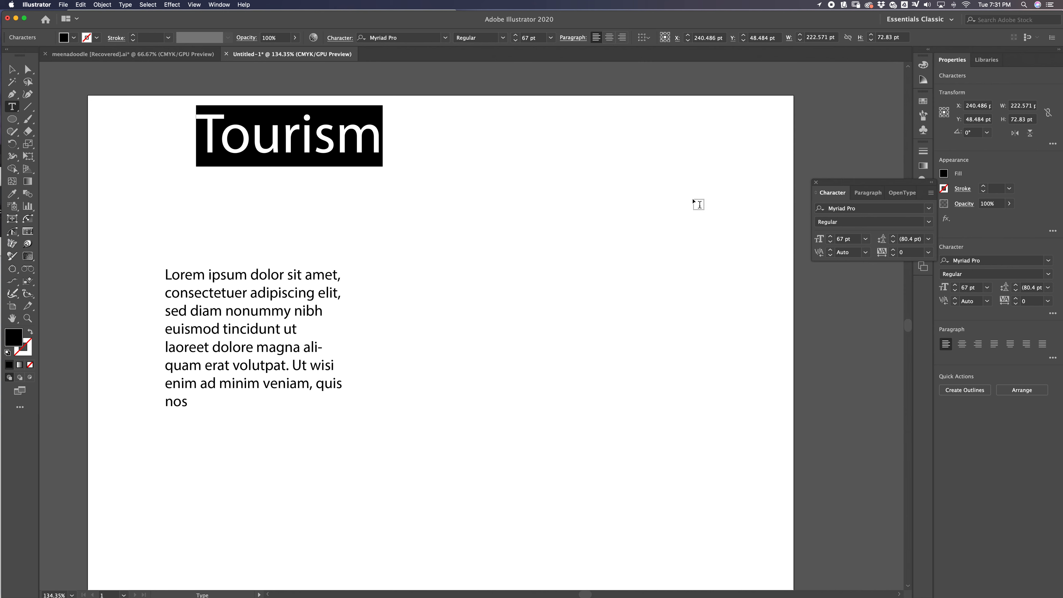
Step: Move the "Tourism" heading directly above the paragraph, aligned with its left edge
{"action": "left_click", "coordinate": [12, 70]}
{"action": "left_click_drag", "start_coordinate": [288, 154], "coordinate": [257, 255]}
{"action": "left_click", "coordinate": [264, 177]}
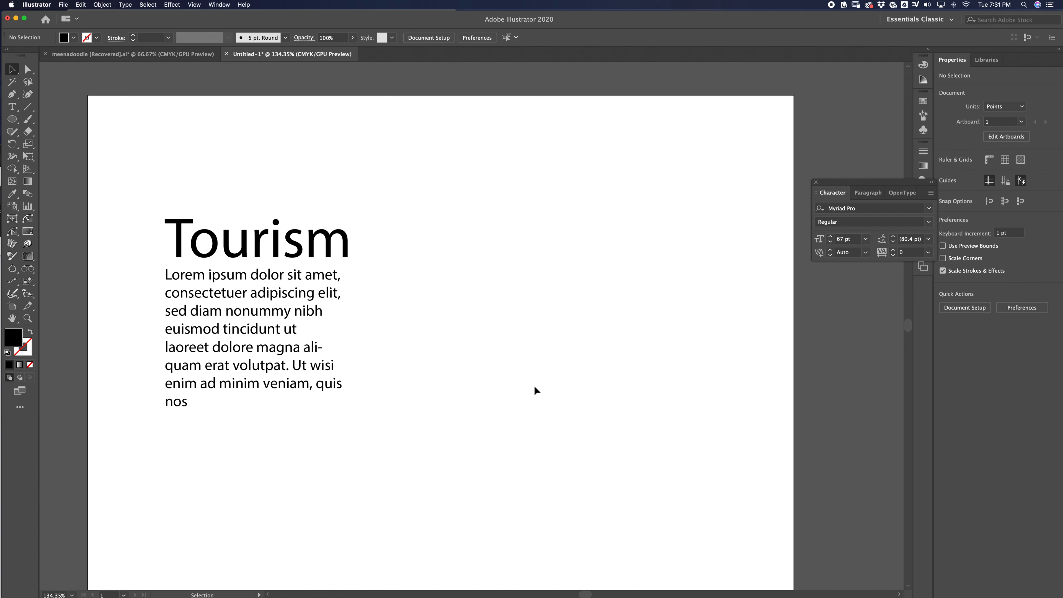
Step: Draw an area text frame about 464 × 168 pt beside the Tourism paragraph and set its placeholder text to 10 pt
{"action": "left_click", "coordinate": [210, 310]}
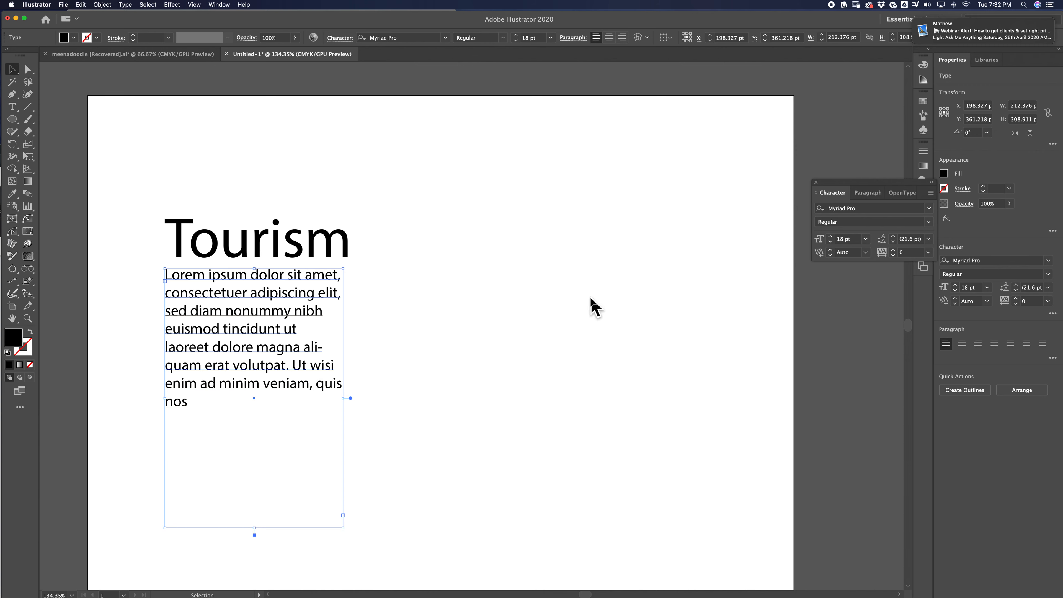
{"action": "left_click", "coordinate": [12, 107]}
{"action": "left_click_drag", "start_coordinate": [383, 266], "coordinate": [773, 406]}
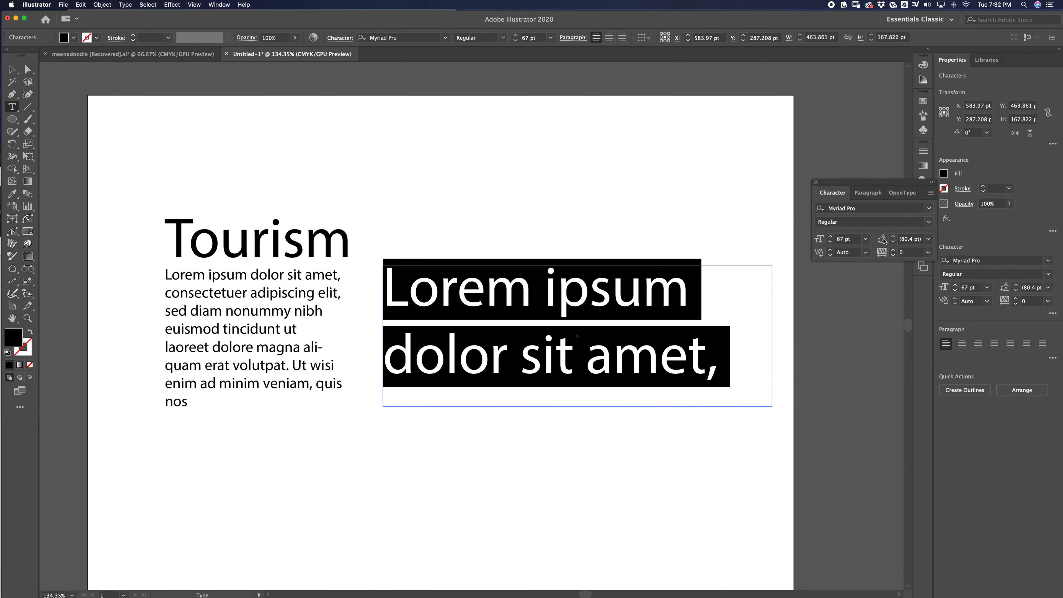
{"action": "left_click", "coordinate": [865, 238]}
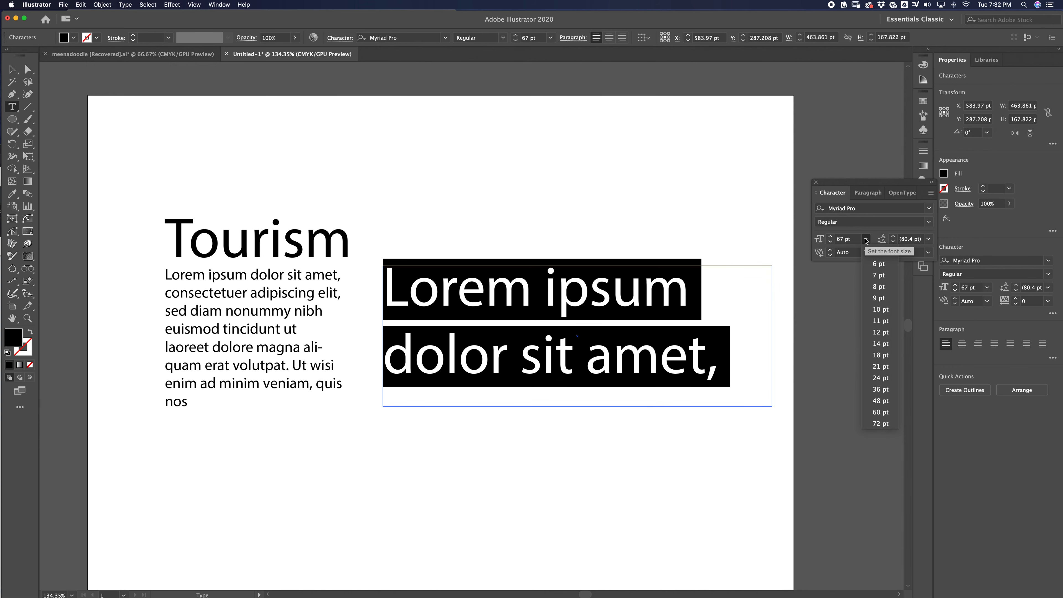
{"action": "left_click", "coordinate": [881, 310]}
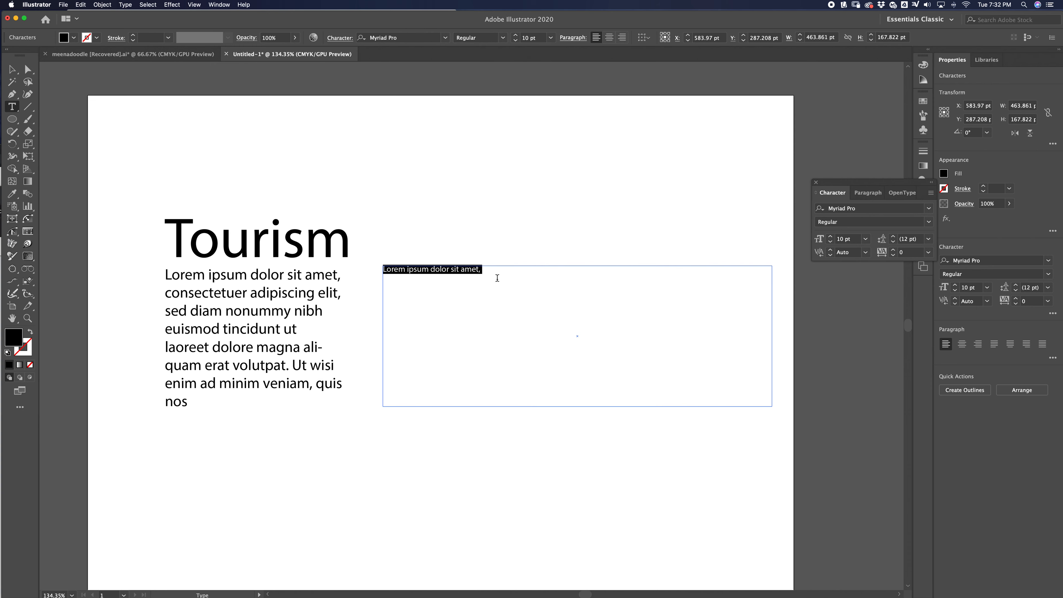
Step: Append a long run of random filler letters after "Lorem ipsum dolor sit amet," in the 10 pt text frame, filling several lines
{"action": "left_click", "coordinate": [481, 281]}
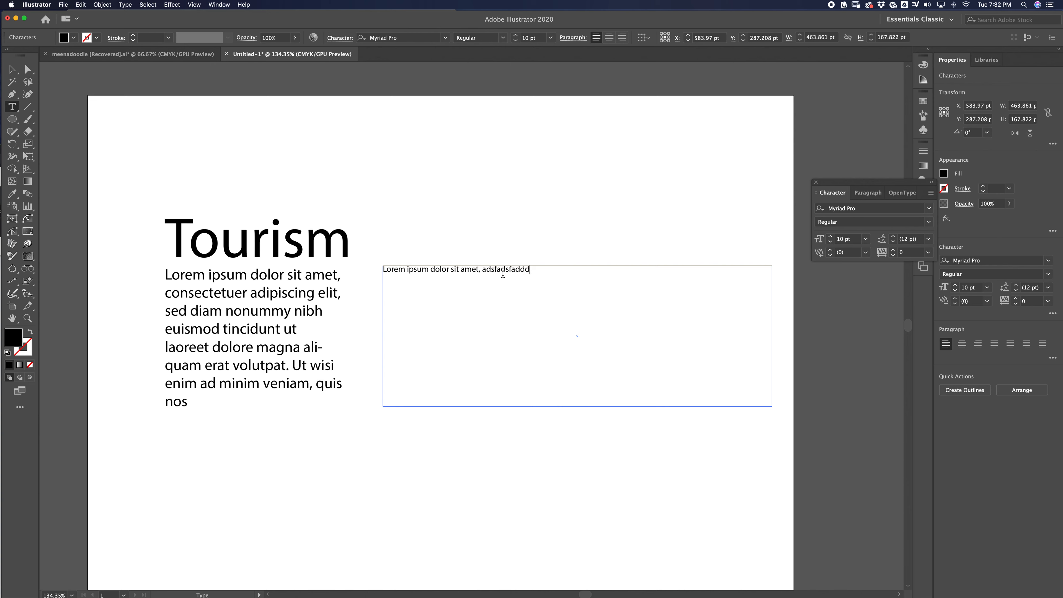
{"action": "type", "text": "adsfadsfadddfhasdfhasdfhiuashdhfhasidhfasi"}
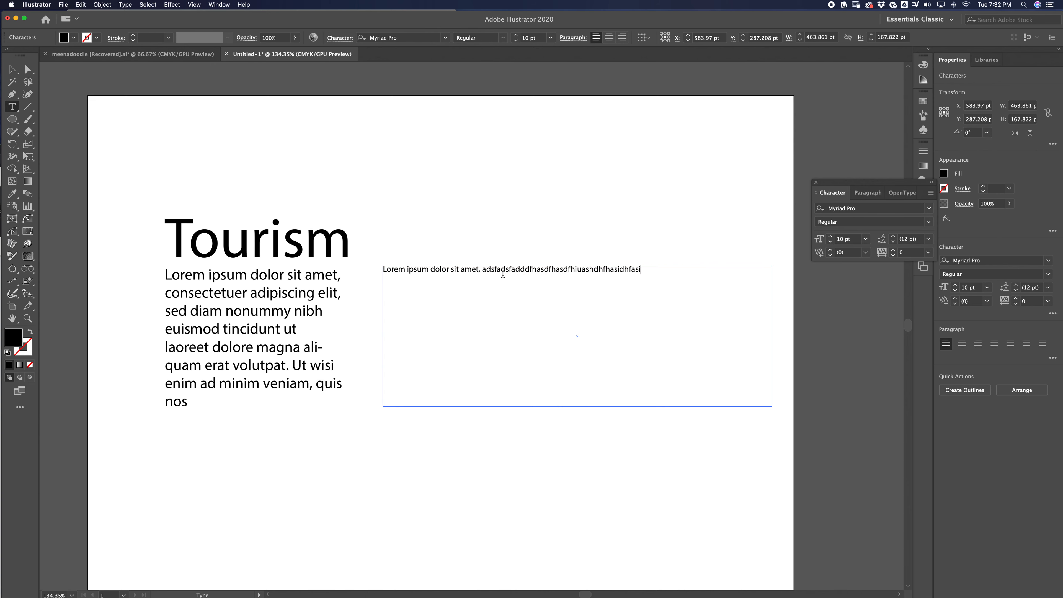
{"action": "type", "text": "duhfahusuidfhhasidhfahsdhfhasiuodfhuahsiudfhahsdhfahsd"}
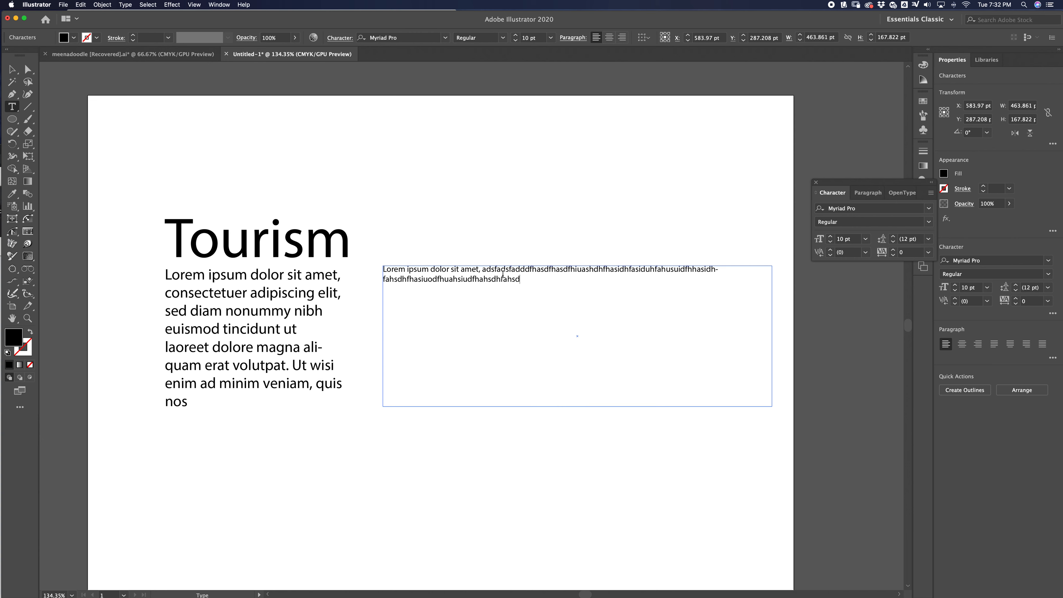
{"action": "type", "text": "fhaushdiufhashdfhasdhfuhuiashdfihasidhfiuashdhfiash"}
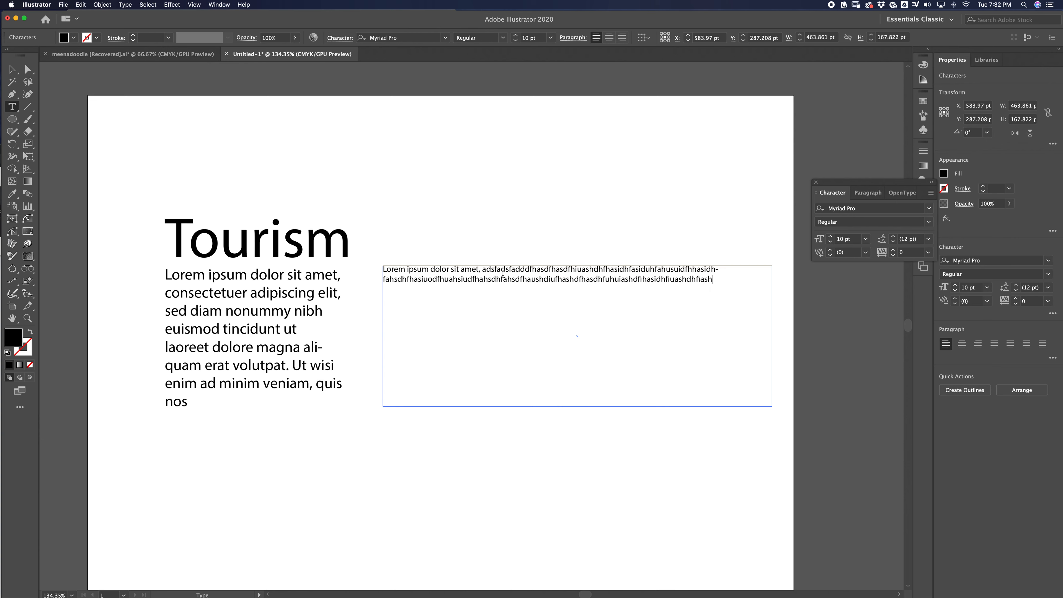
{"action": "type", "text": "fhashdfhasdufhasuhdfhasdfhasdfasfasda"}
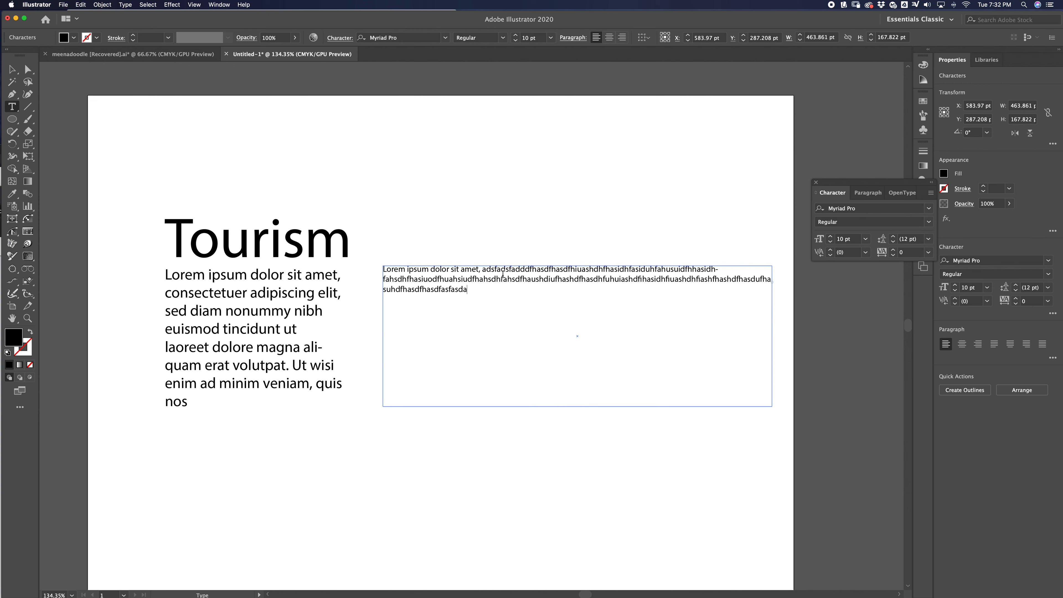
Step: Delete the "Tourism" heading and both area text blocks from the artboard
{"action": "left_click", "coordinate": [15, 72]}
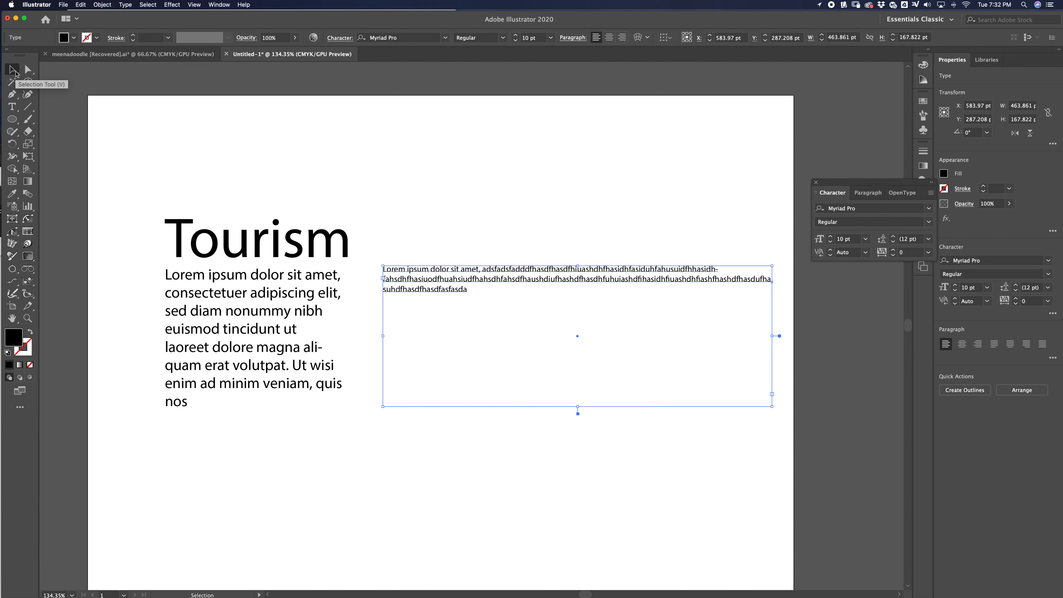
{"action": "left_click_drag", "start_coordinate": [136, 165], "coordinate": [599, 453]}
{"action": "key", "text": "Delete"}
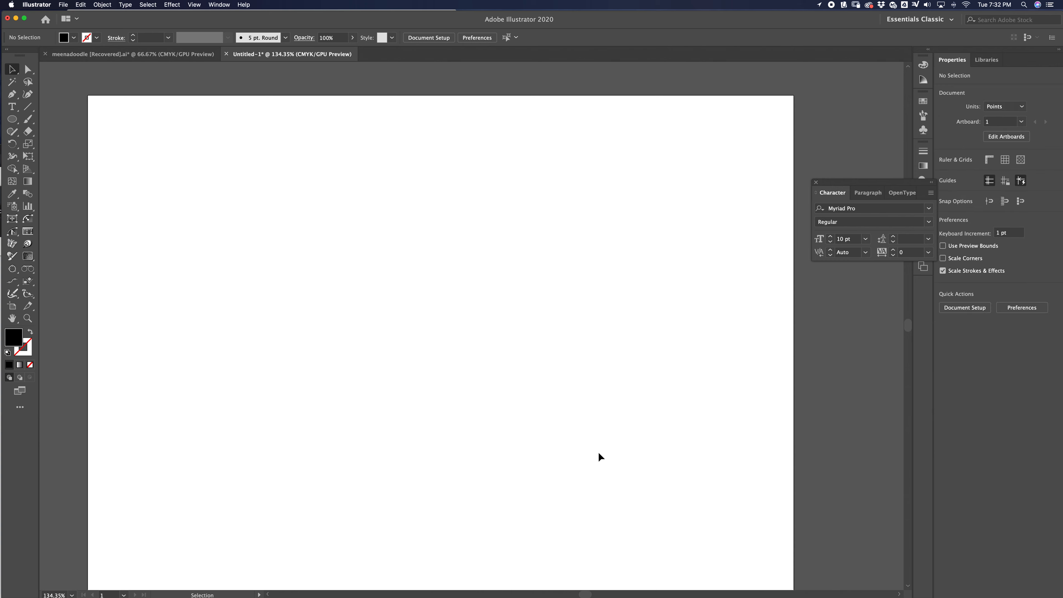
Step: Add the point text "Graphic" on the empty artboard and set its font size to 72 pt
{"action": "left_click", "coordinate": [12, 108]}
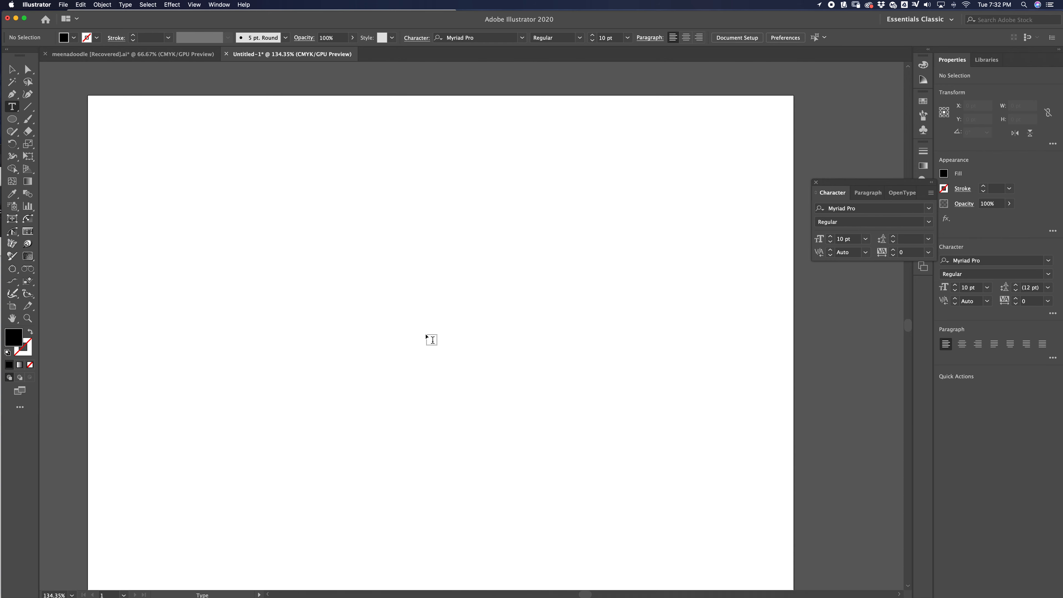
{"action": "left_click", "coordinate": [321, 259]}
{"action": "type", "text": "Graphic"}
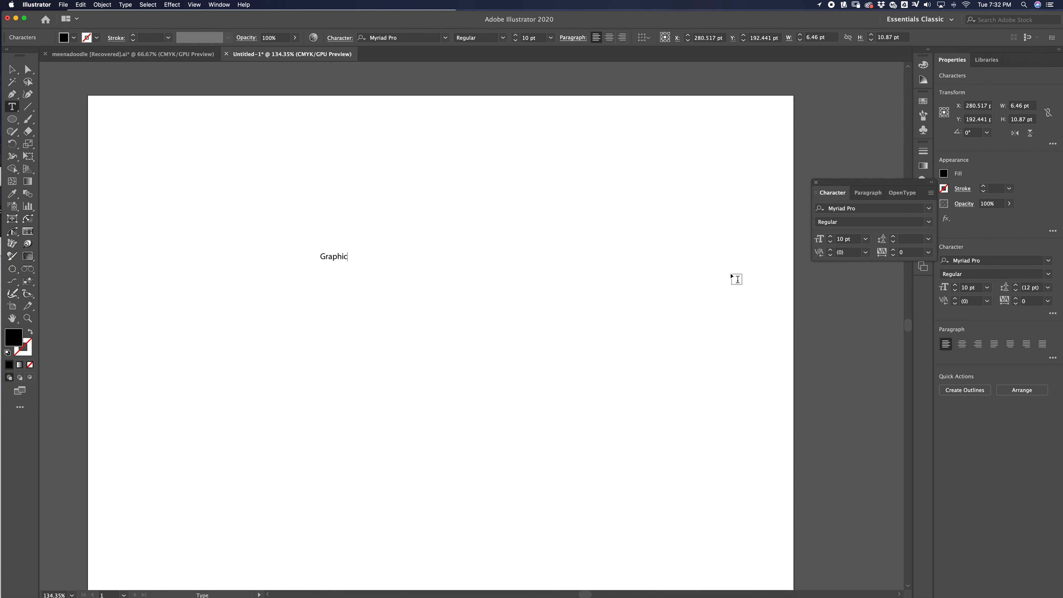
{"action": "left_click", "coordinate": [11, 71]}
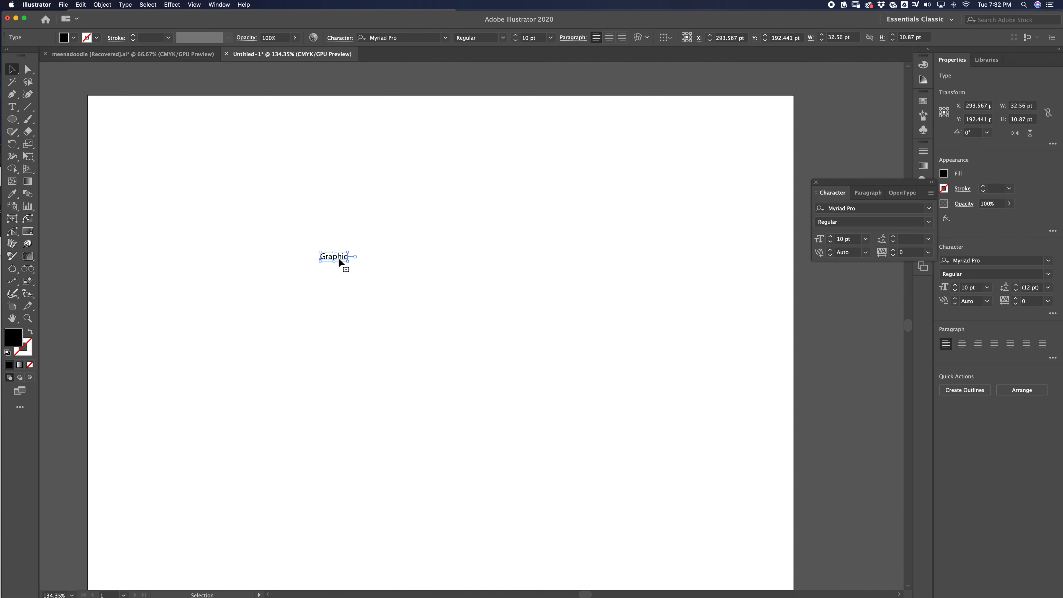
{"action": "double_click", "coordinate": [339, 257]}
{"action": "key", "text": "super+a"}
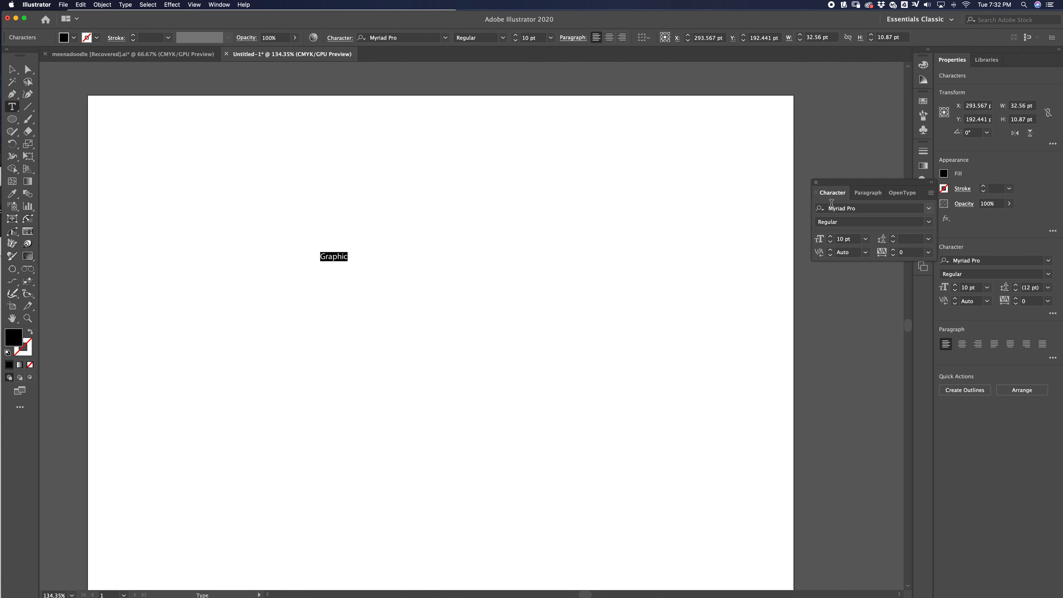
{"action": "left_click", "coordinate": [866, 239]}
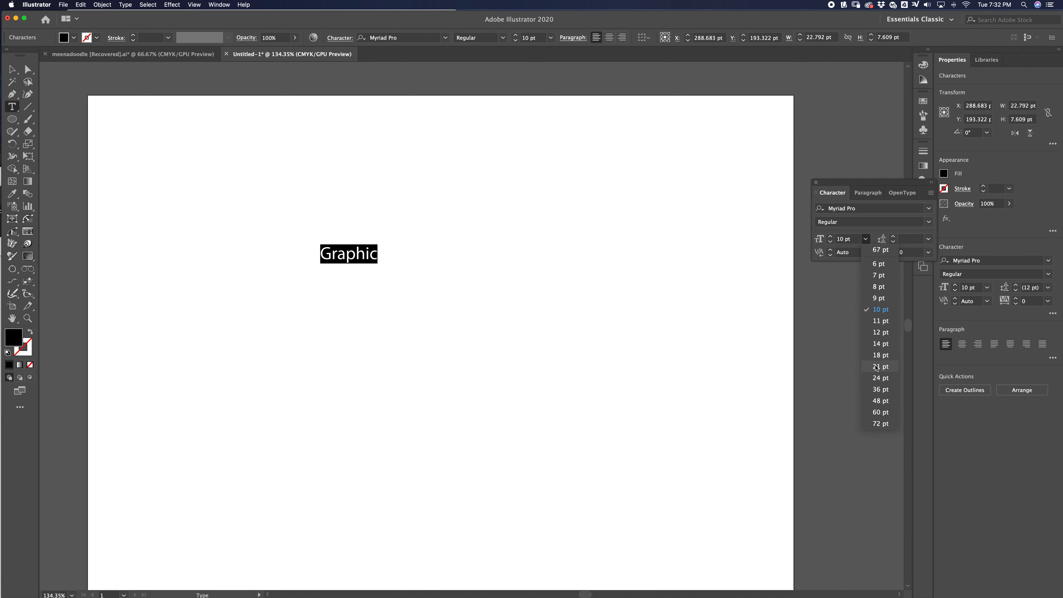
{"action": "left_click", "coordinate": [881, 424]}
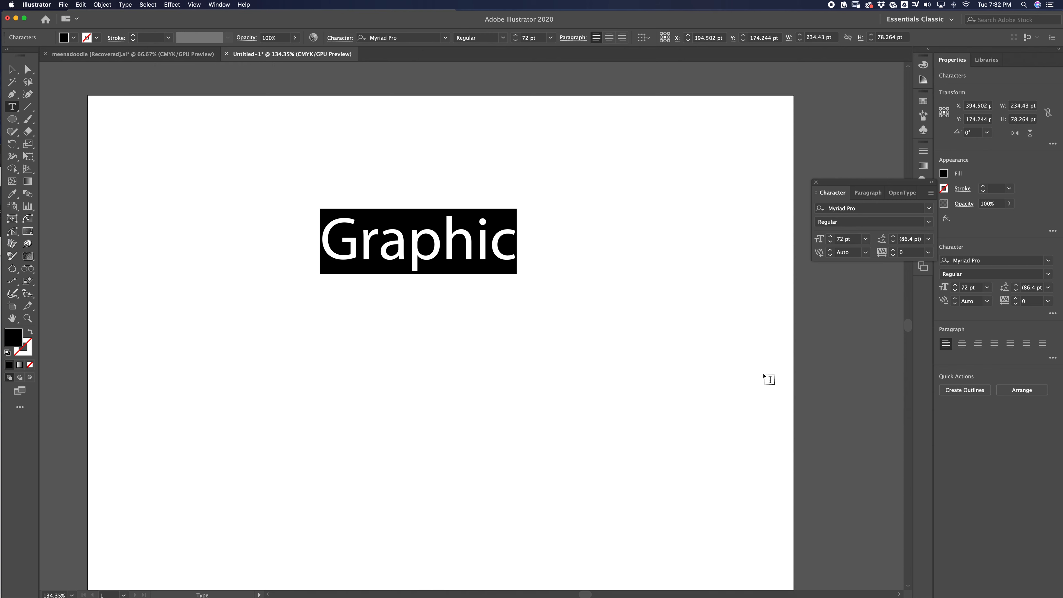
Step: Scale the "Graphic" text proportionally to about 525 × 175 pt and position it near the middle of the artboard's width
{"action": "left_click", "coordinate": [12, 71]}
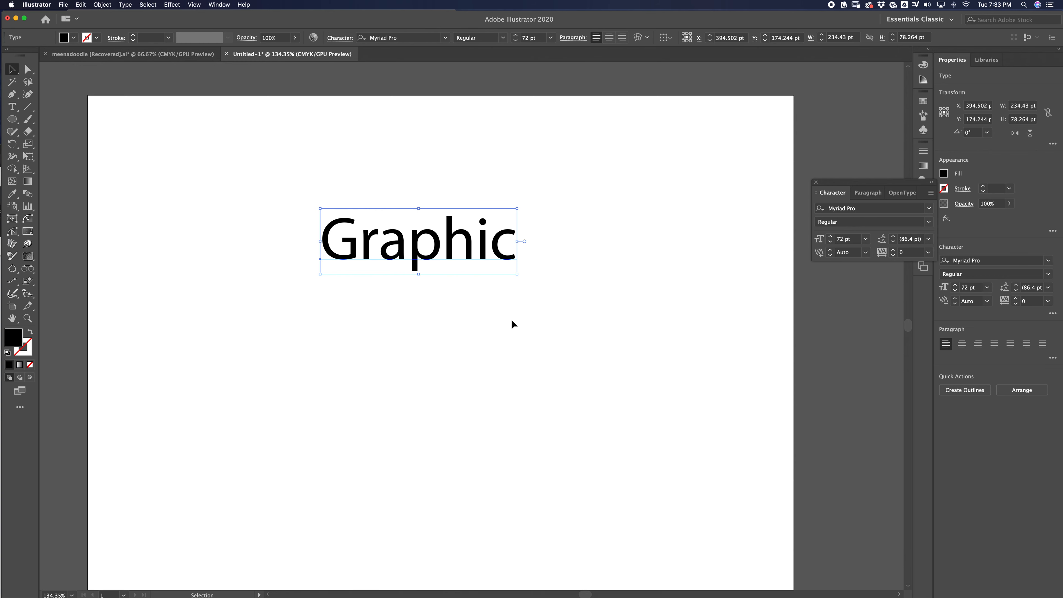
{"action": "left_click", "coordinate": [518, 275]}
{"action": "left_click_drag", "start_coordinate": [518, 276], "coordinate": [731, 493]}
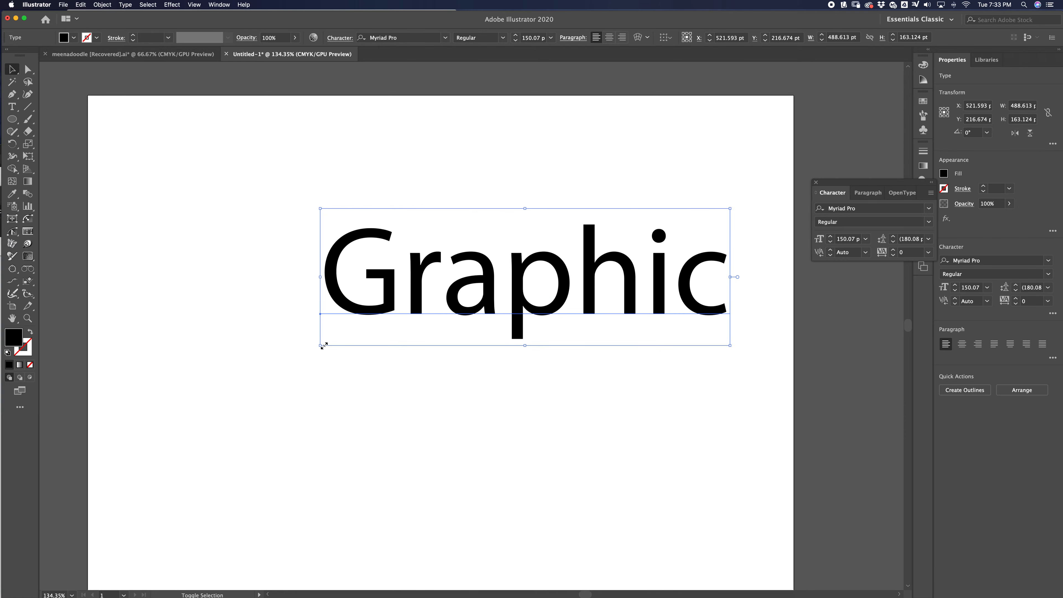
{"action": "left_click_drag", "start_coordinate": [321, 346], "coordinate": [107, 458]}
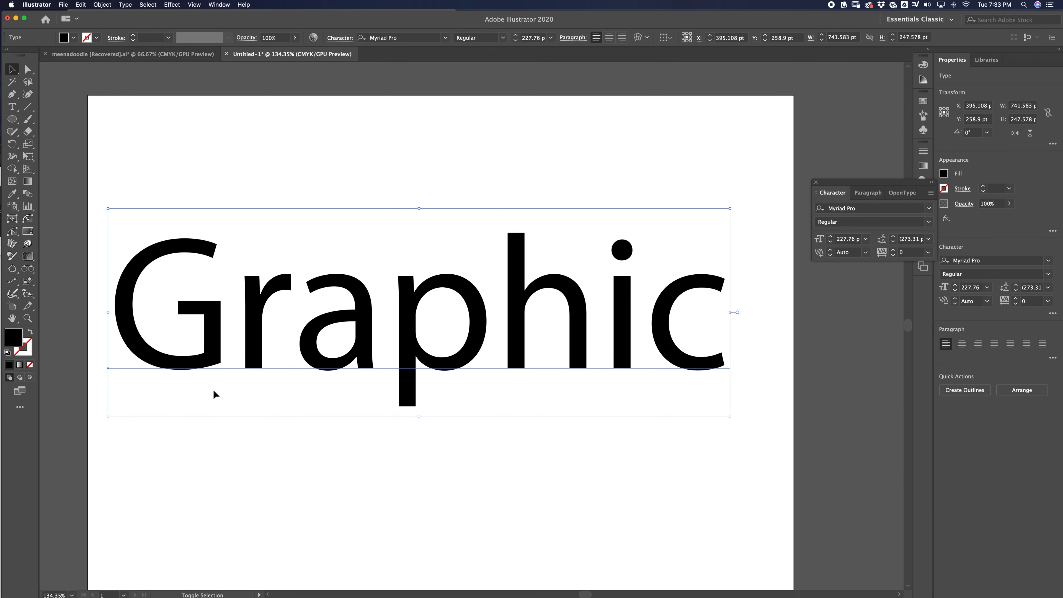
{"action": "left_click_drag", "start_coordinate": [732, 208], "coordinate": [551, 270]}
{"action": "left_click_drag", "start_coordinate": [456, 354], "coordinate": [547, 298]}
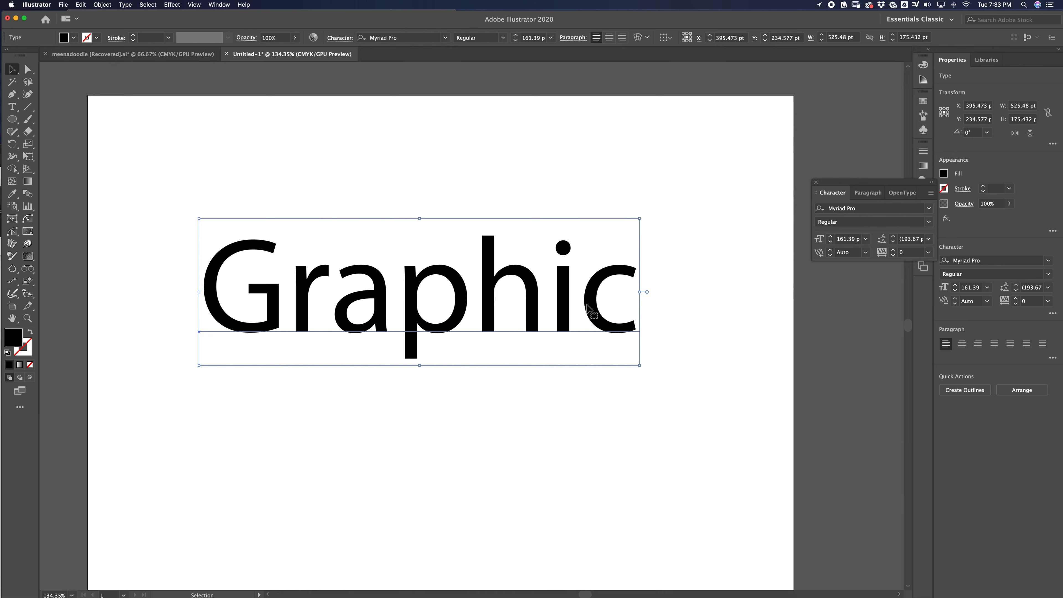
Step: Change the "Graphic" text's font to Helvetica with the Bold style
{"action": "left_click", "coordinate": [918, 209]}
{"action": "type", "text": "Helvetica"}
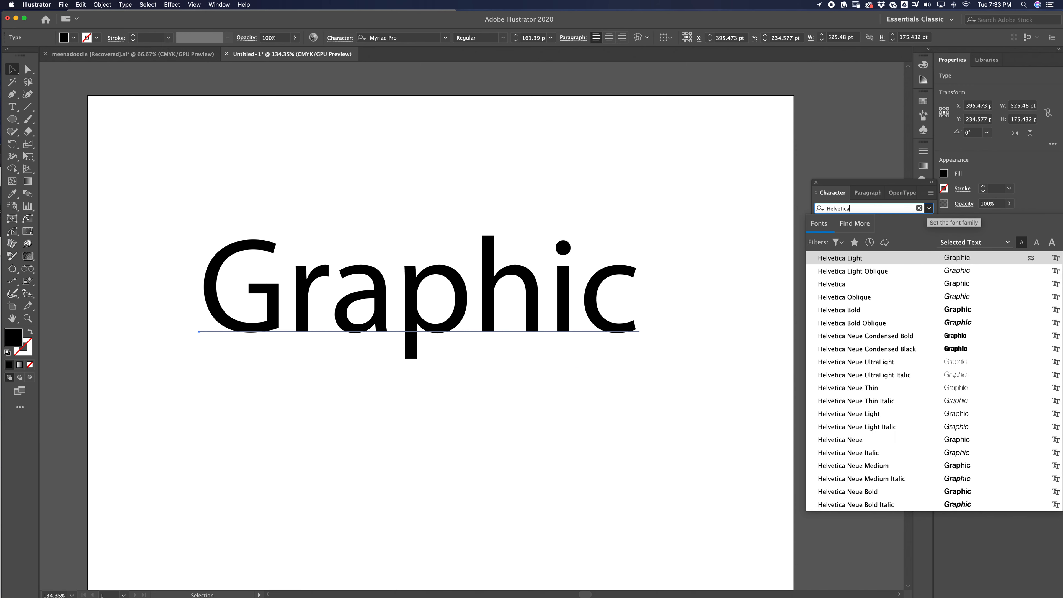
{"action": "key", "text": "Return"}
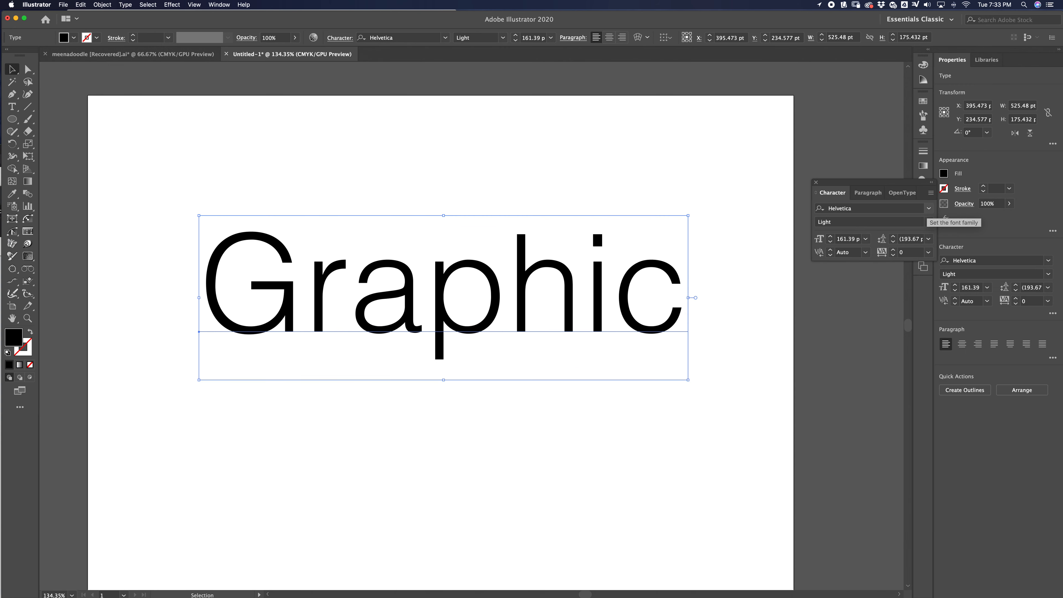
{"action": "left_click", "coordinate": [930, 222]}
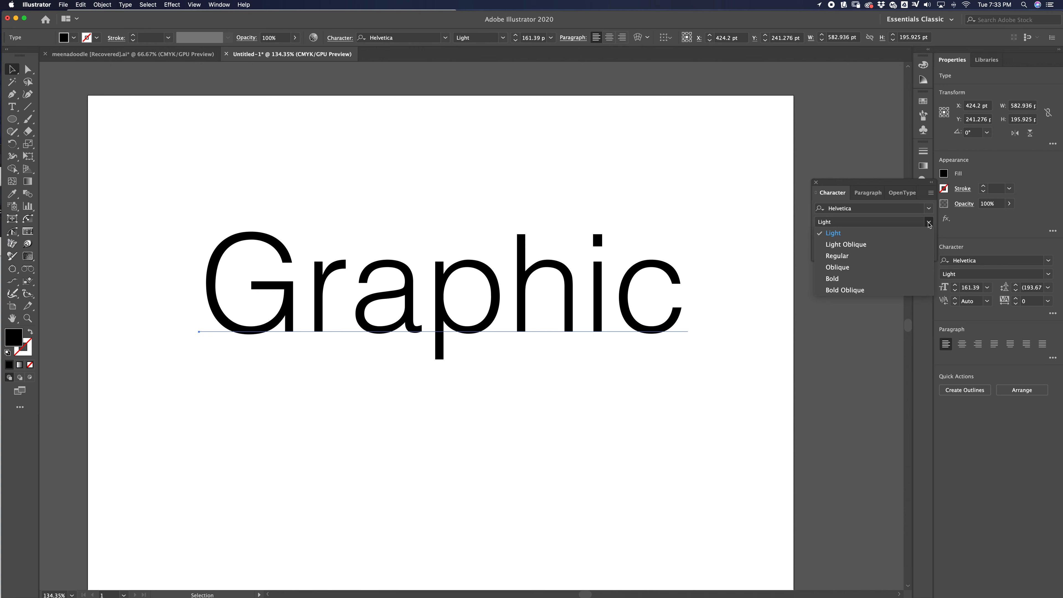
{"action": "left_click", "coordinate": [852, 279]}
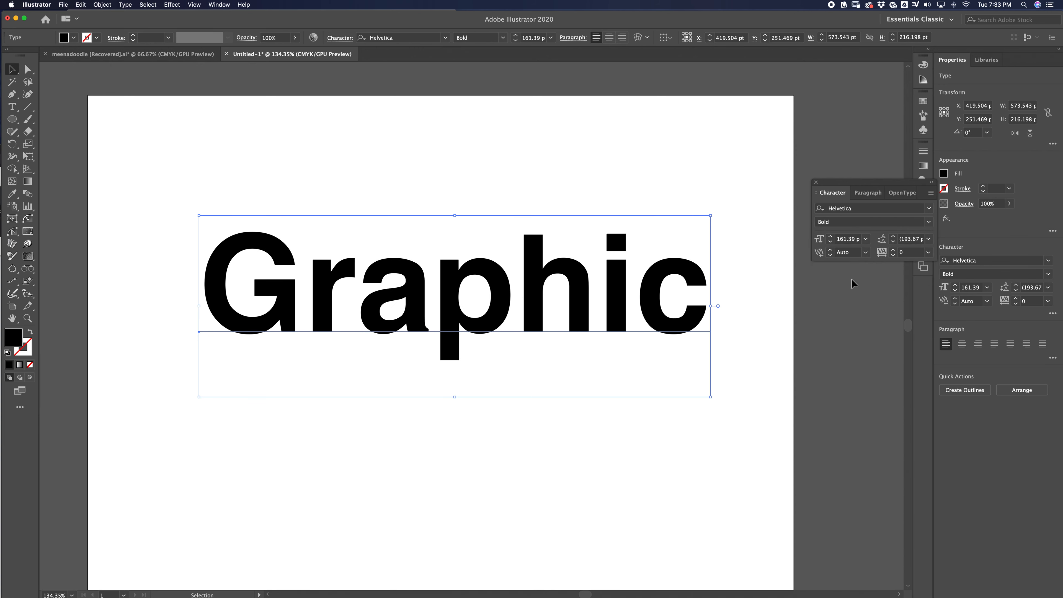
Step: Add the point text "Design" in the empty space below the word "Graphic"
{"action": "left_click", "coordinate": [693, 463]}
{"action": "left_click_drag", "start_coordinate": [595, 327], "coordinate": [613, 213]}
{"action": "left_click", "coordinate": [541, 161]}
{"action": "key", "text": "space"}
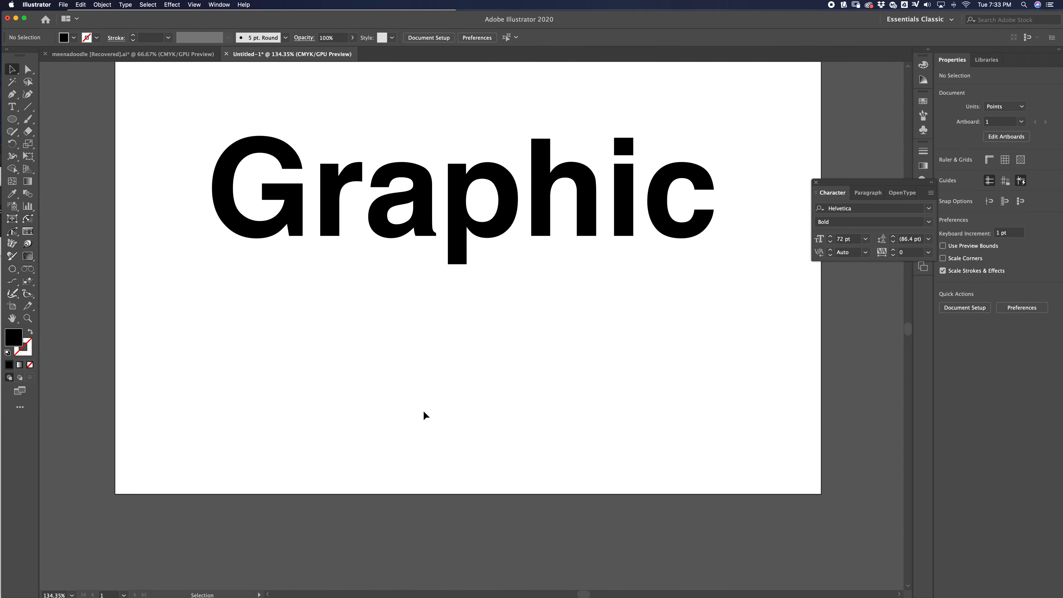
{"action": "key", "text": "t"}
{"action": "left_click", "coordinate": [363, 424]}
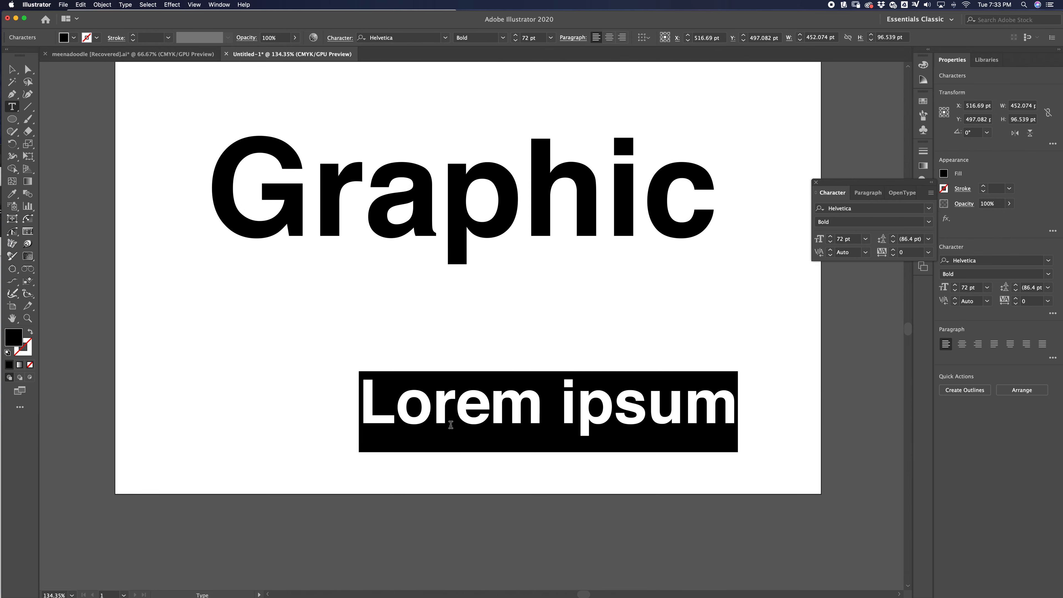
{"action": "type", "text": "Design"}
{"action": "left_click", "coordinate": [12, 69]}
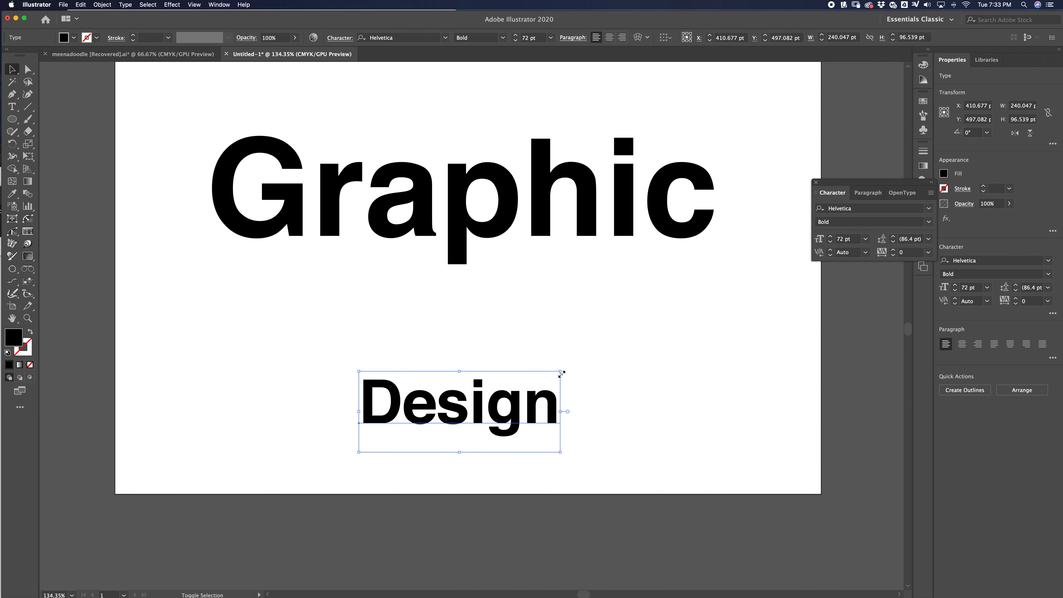
Step: Scale "Design" proportionally to about 527 × 212 pt and place it offset to the right, overlapping the lower part of "Graphic"
{"action": "left_click", "coordinate": [561, 373]}
{"action": "left_click_drag", "start_coordinate": [562, 373], "coordinate": [734, 267]}
{"action": "left_click", "coordinate": [674, 390]}
{"action": "left_click_drag", "start_coordinate": [674, 390], "coordinate": [679, 310]}
{"action": "left_click_drag", "start_coordinate": [364, 372], "coordinate": [161, 498]}
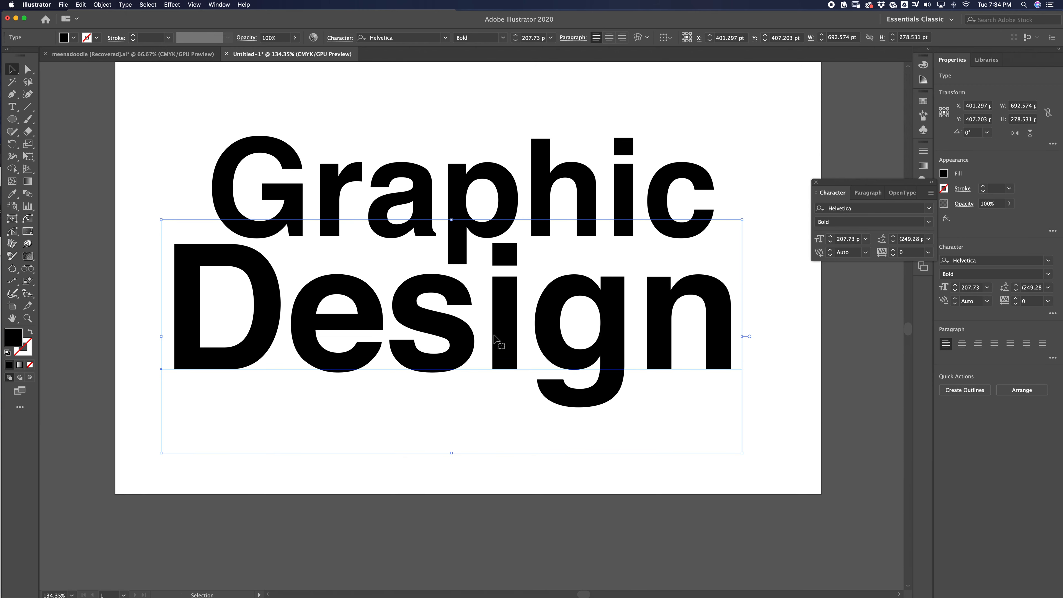
{"action": "left_click_drag", "start_coordinate": [161, 454], "coordinate": [251, 396]}
{"action": "left_click_drag", "start_coordinate": [565, 294], "coordinate": [587, 281]}
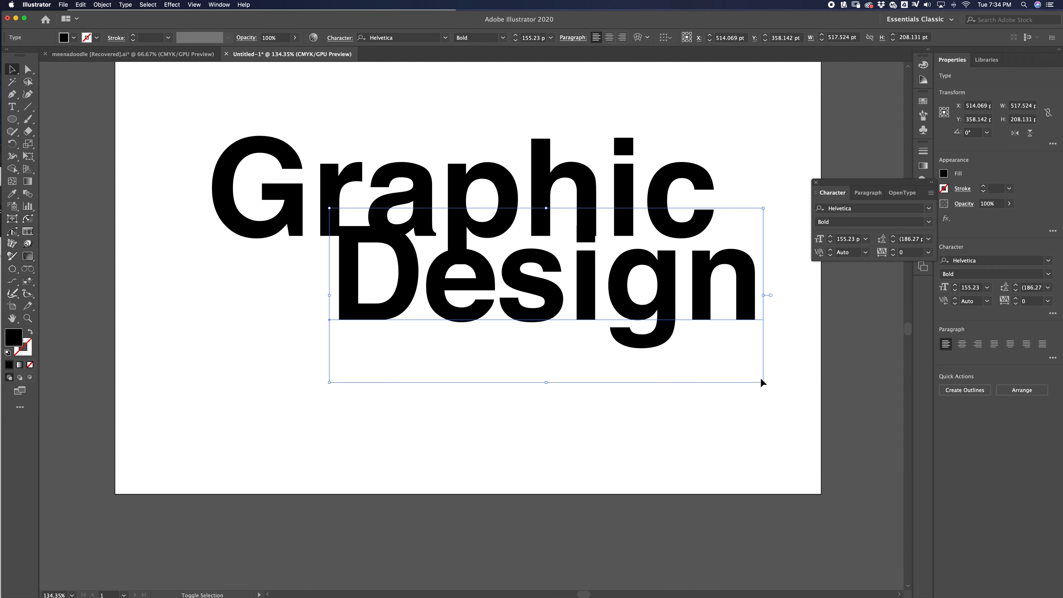
{"action": "left_click_drag", "start_coordinate": [766, 384], "coordinate": [773, 387]}
{"action": "left_click_drag", "start_coordinate": [603, 303], "coordinate": [595, 295]}
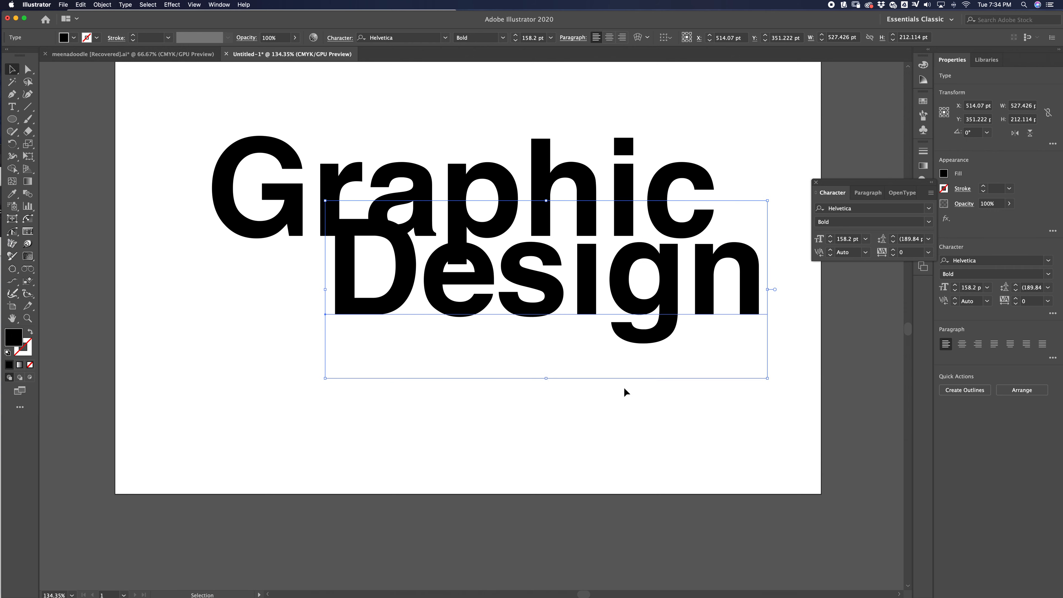
{"action": "left_click", "coordinate": [624, 387]}
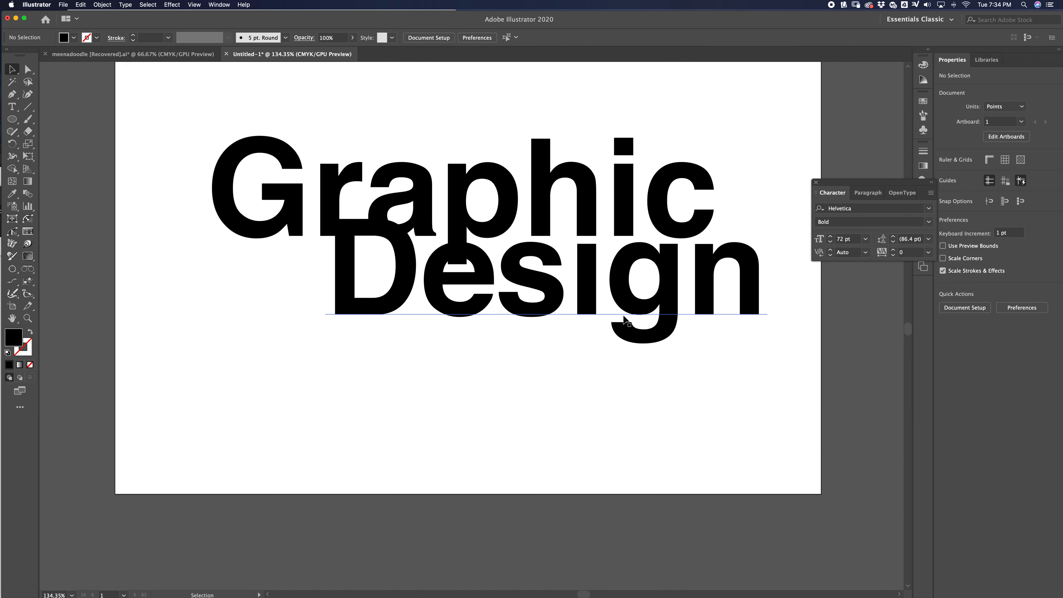
Step: Delete the "Graphic" and "Design" texts to clear the artboard
{"action": "scroll", "coordinate": [582, 348], "scroll_direction": "up", "scroll_amount": 3}
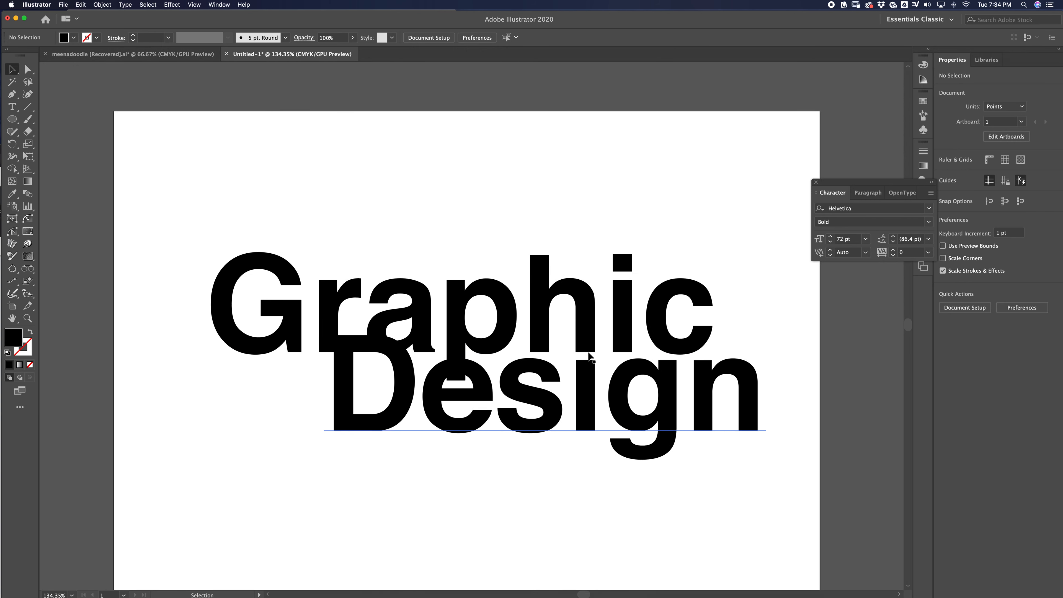
{"action": "left_click", "coordinate": [588, 339]}
{"action": "left_click", "coordinate": [560, 304]}
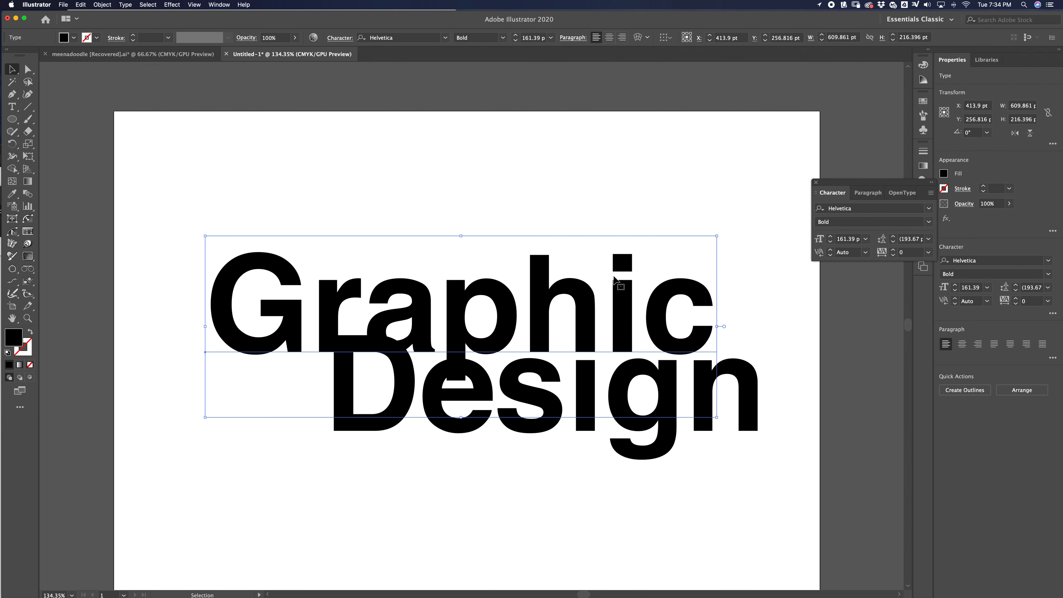
{"action": "key", "text": "Delete"}
{"action": "left_click_drag", "start_coordinate": [439, 184], "coordinate": [681, 531]}
{"action": "key", "text": "Delete"}
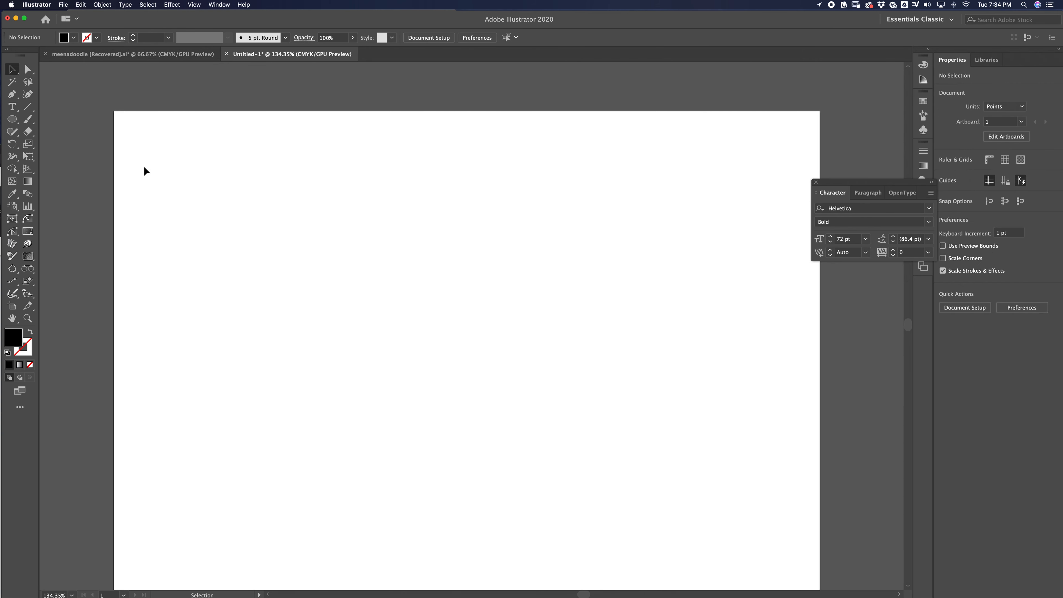
Step: Add the point text "Scaling" in the upper middle of the empty artboard
{"action": "left_click", "coordinate": [12, 108]}
{"action": "left_click", "coordinate": [290, 307]}
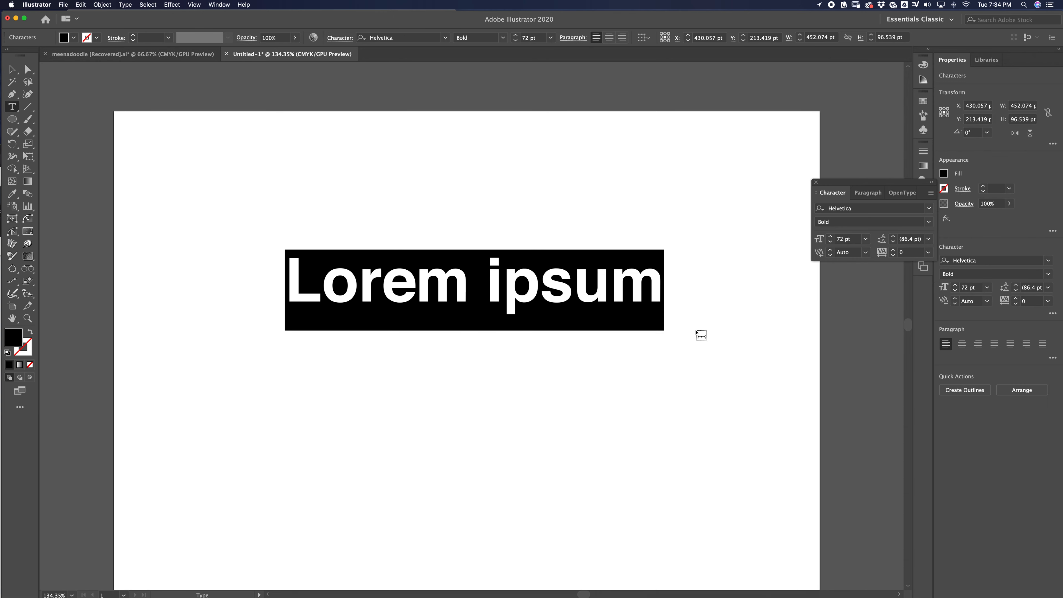
{"action": "type", "text": "Scale"}
{"action": "key", "text": "BackSpace"}
{"action": "type", "text": "ing"}
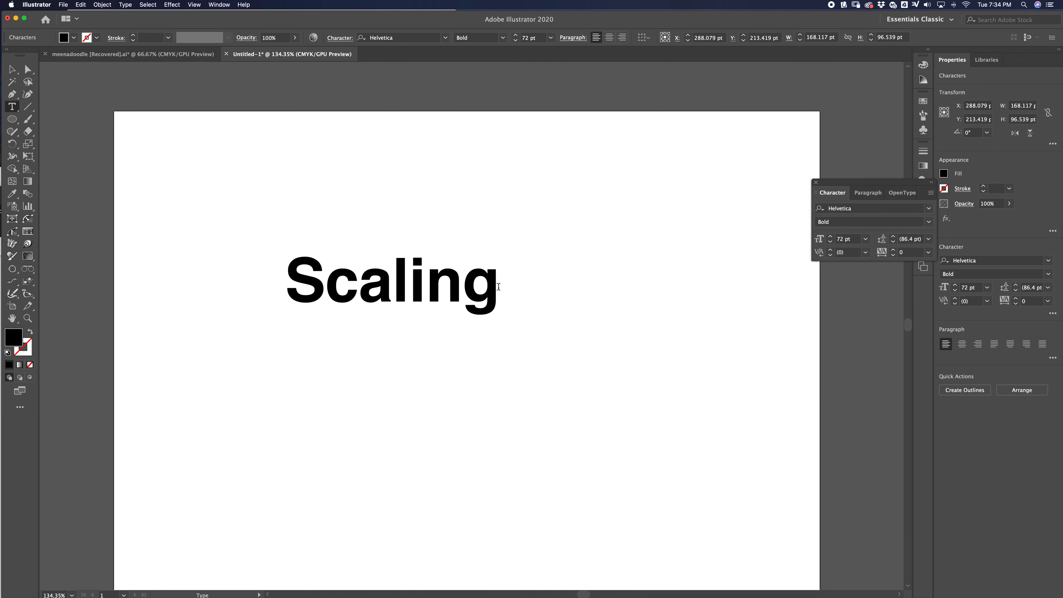
Step: Select the whole word "Scaling" and view the available preset font sizes without choosing one
{"action": "left_click_drag", "start_coordinate": [499, 285], "coordinate": [295, 278]}
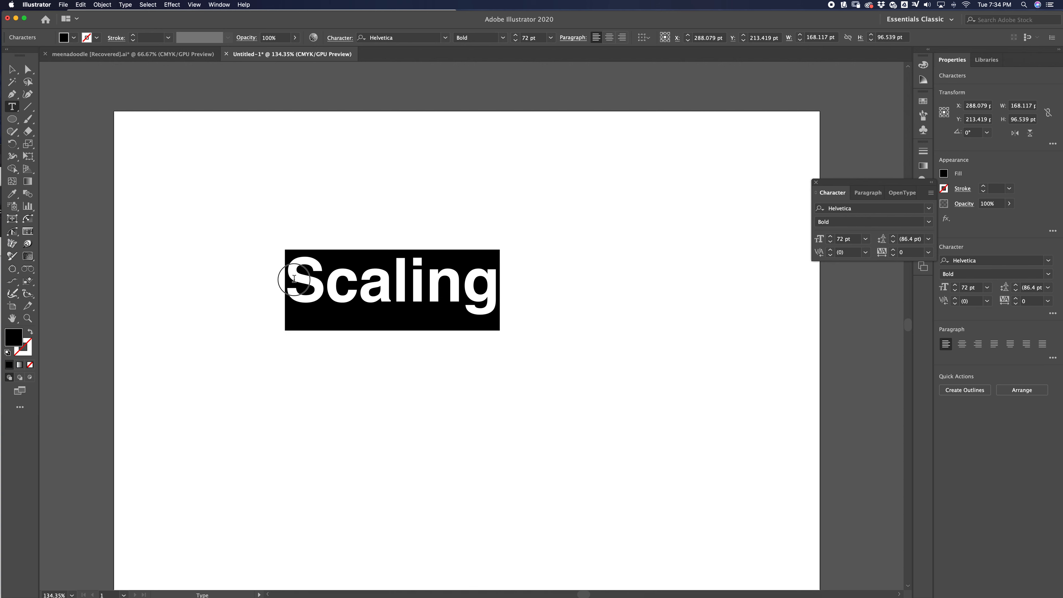
{"action": "left_click", "coordinate": [865, 238]}
{"action": "key", "text": "Escape"}
Step: Try enlarging "Scaling" twice by its upper-right bounding-box corner, undoing each resize
{"action": "left_click", "coordinate": [12, 69]}
{"action": "left_click_drag", "start_coordinate": [499, 251], "coordinate": [611, 207]}
{"action": "key", "text": "super+z"}
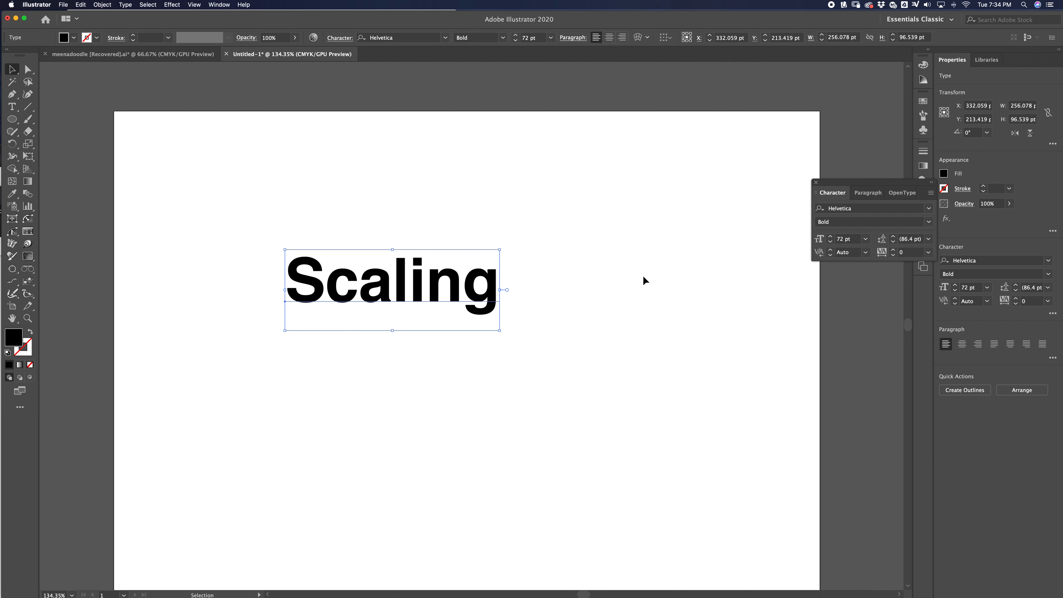
{"action": "left_click_drag", "start_coordinate": [500, 250], "coordinate": [678, 167]}
{"action": "key", "text": "super+z"}
Step: Increase the font size of the "Scaling" text in 2 pt increments to 144 pt
{"action": "key", "text": "a"}
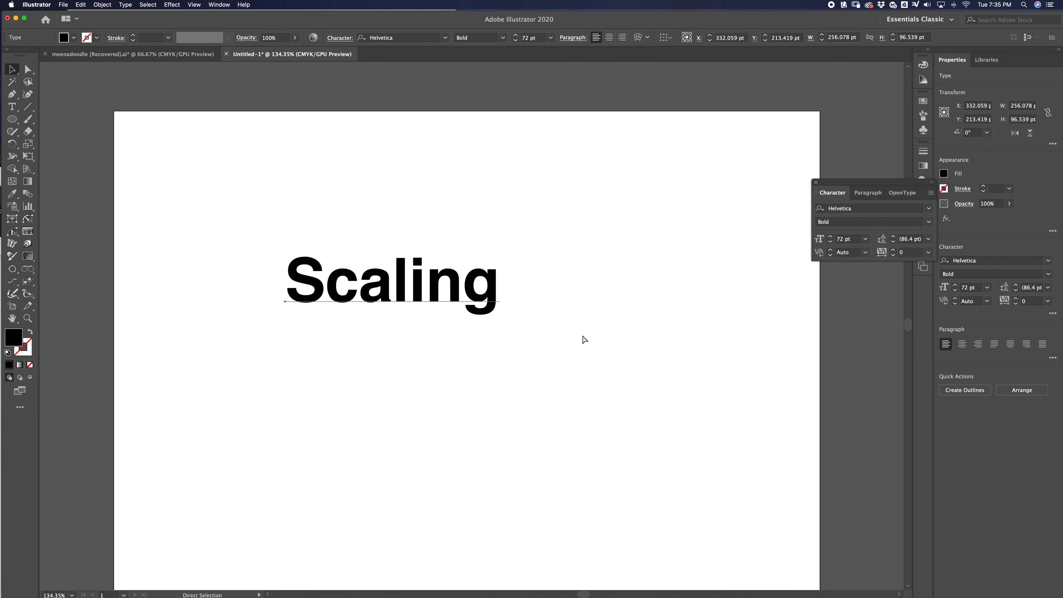
{"action": "key", "text": "super+shift+period"}
{"action": "key", "text": "super+shift+period"}
{"action": "key", "text": "super+shift+period"}
{"action": "key", "text": "super+shift+period"}
{"action": "key", "text": "super+shift+period"}
{"action": "key", "text": "super+shift+period"}
{"action": "key", "text": "super+shift+period"}
{"action": "key", "text": "super+shift+period"}
{"action": "key", "text": "super+shift+period"}
{"action": "key", "text": "super+shift+period"}
{"action": "key", "text": "super+shift+period"}
{"action": "key", "text": "super+shift+period"}
{"action": "key", "text": "super+shift+period"}
{"action": "key", "text": "super+shift+period"}
{"action": "key", "text": "super+shift+period"}
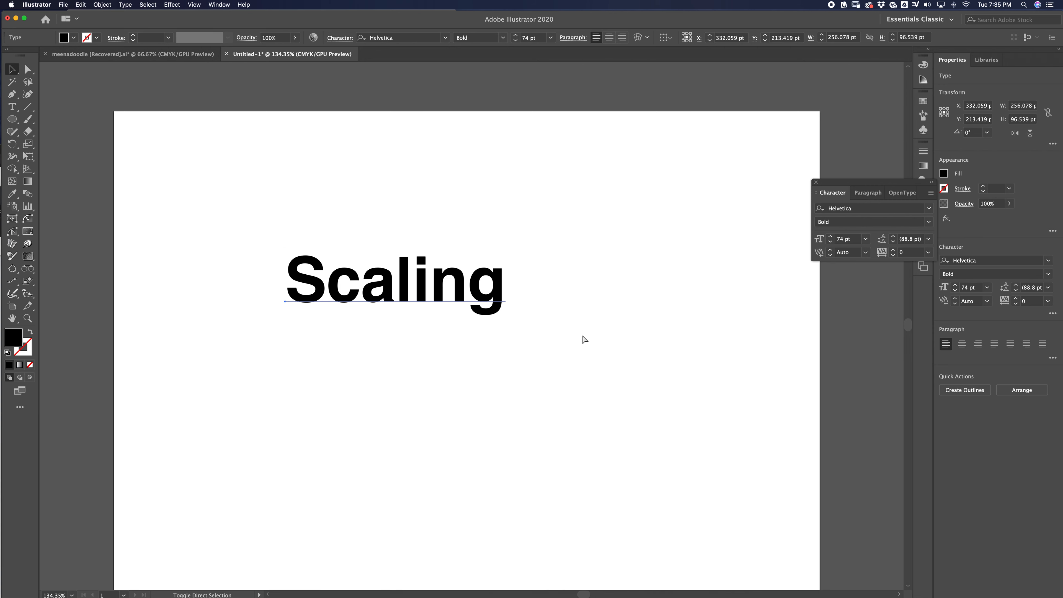
{"action": "key", "text": "super+shift+period"}
{"action": "key", "text": "super+shift+period"}
{"action": "key", "text": "super+shift+period"}
{"action": "key", "text": "super+shift+period"}
{"action": "key", "text": "super+shift+period"}
{"action": "key", "text": "super+shift+period"}
{"action": "key", "text": "super+shift+period"}
{"action": "key", "text": "super+shift+period"}
{"action": "key", "text": "super+shift+period"}
{"action": "key", "text": "super+shift+period"}
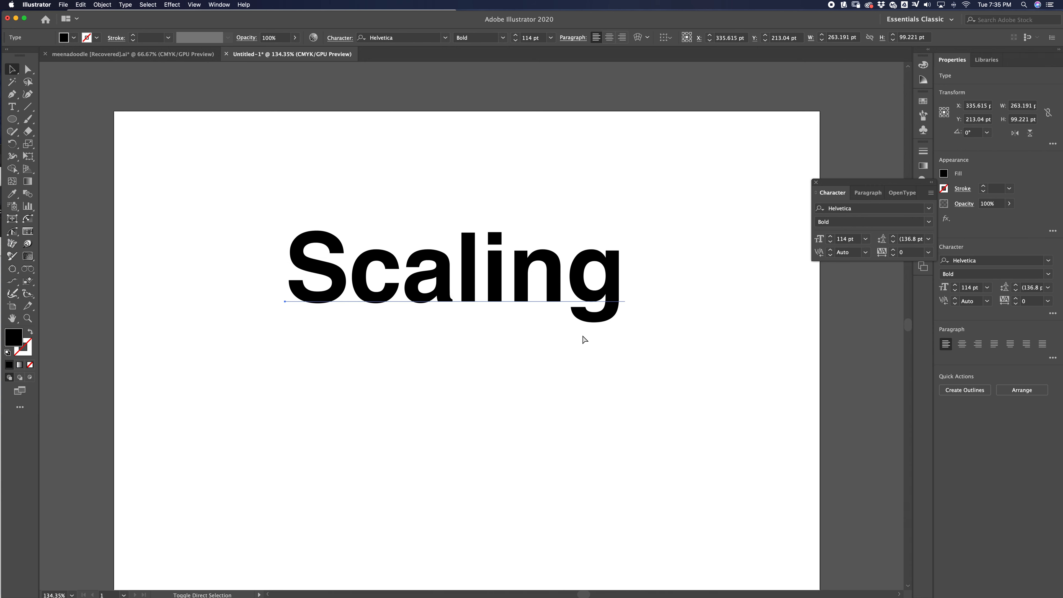
{"action": "key", "text": "super+shift+period"}
{"action": "key", "text": "super+shift+period"}
{"action": "key", "text": "super+shift+period"}
{"action": "key", "text": "super+shift+period"}
{"action": "key", "text": "super+shift+period"}
{"action": "key", "text": "super+shift+period"}
{"action": "key", "text": "super+shift+period"}
{"action": "key", "text": "super+shift+period"}
{"action": "key", "text": "super+shift+period"}
{"action": "key", "text": "super+shift+period"}
{"action": "key", "text": "super+shift+period"}
{"action": "key", "text": "super"}
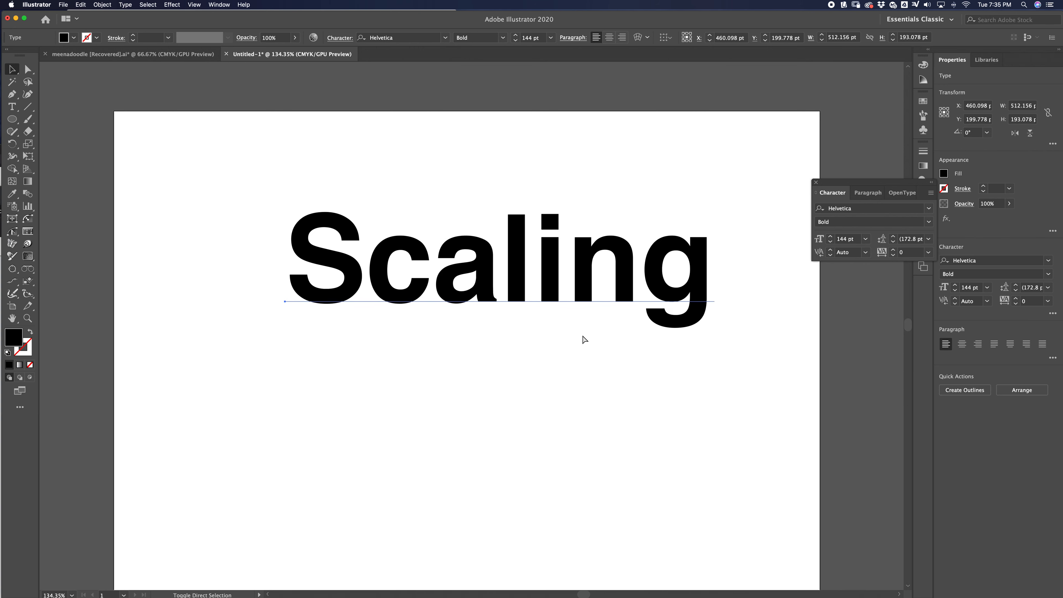
Step: Decrease the font size of the "Scaling" text in 2 pt increments to 34 pt
{"action": "key", "text": "super+shift+comma"}
{"action": "key", "text": "super+shift+comma"}
{"action": "key", "text": "super+shift+comma"}
{"action": "key", "text": "super+shift+comma"}
{"action": "key", "text": "super+shift+comma"}
{"action": "key", "text": "super+shift+comma"}
{"action": "key", "text": "super+shift+comma"}
{"action": "key", "text": "super+shift+comma"}
{"action": "key", "text": "super+shift+comma"}
{"action": "key", "text": "super+shift+comma"}
{"action": "key", "text": "super+shift+comma"}
{"action": "key", "text": "super+shift+comma"}
{"action": "key", "text": "super+shift+comma"}
{"action": "key", "text": "super+shift+comma"}
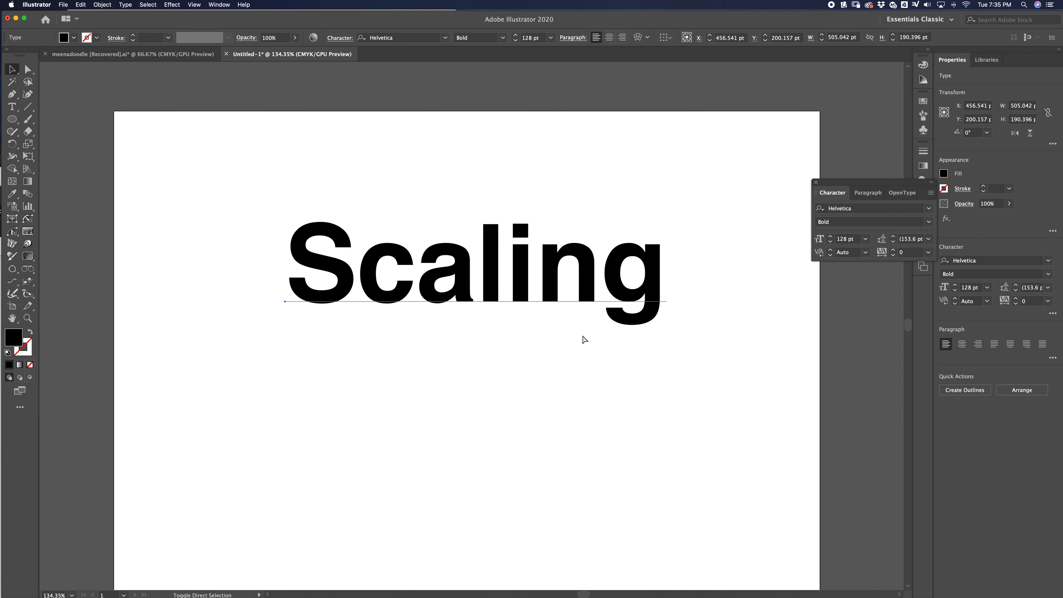
{"action": "key", "text": "super+shift+comma"}
{"action": "key", "text": "super+shift+comma"}
{"action": "key", "text": "super+shift+comma"}
{"action": "key", "text": "super+shift+comma"}
{"action": "key", "text": "super+shift+comma"}
{"action": "key", "text": "super+shift+comma"}
{"action": "key", "text": "super+shift+comma"}
{"action": "key", "text": "super+shift+comma"}
{"action": "key", "text": "super+shift+comma"}
{"action": "key", "text": "super+shift+comma"}
{"action": "key", "text": "super+shift+comma"}
{"action": "key", "text": "super+shift+comma"}
{"action": "key", "text": "super+shift+comma"}
{"action": "key", "text": "super+shift+comma"}
{"action": "key", "text": "super+shift+comma"}
{"action": "key", "text": "super+shift+comma"}
{"action": "key", "text": "super+shift+comma"}
{"action": "key", "text": "super+shift+comma"}
{"action": "key", "text": "super+shift+comma"}
{"action": "key", "text": "super+shift+comma"}
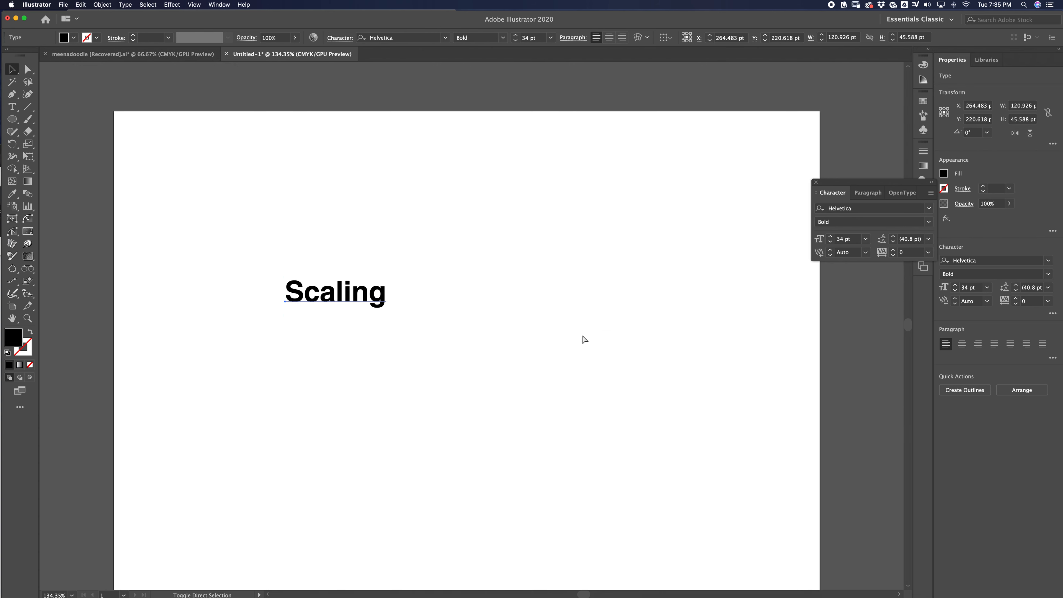
Step: Enlarge the "Scaling" text in 2 pt increments to a font size of 150 pt
{"action": "key", "text": "super+shift+period"}
{"action": "key", "text": "super+shift+period"}
{"action": "key", "text": "super+shift+period"}
{"action": "key", "text": "super+shift+period"}
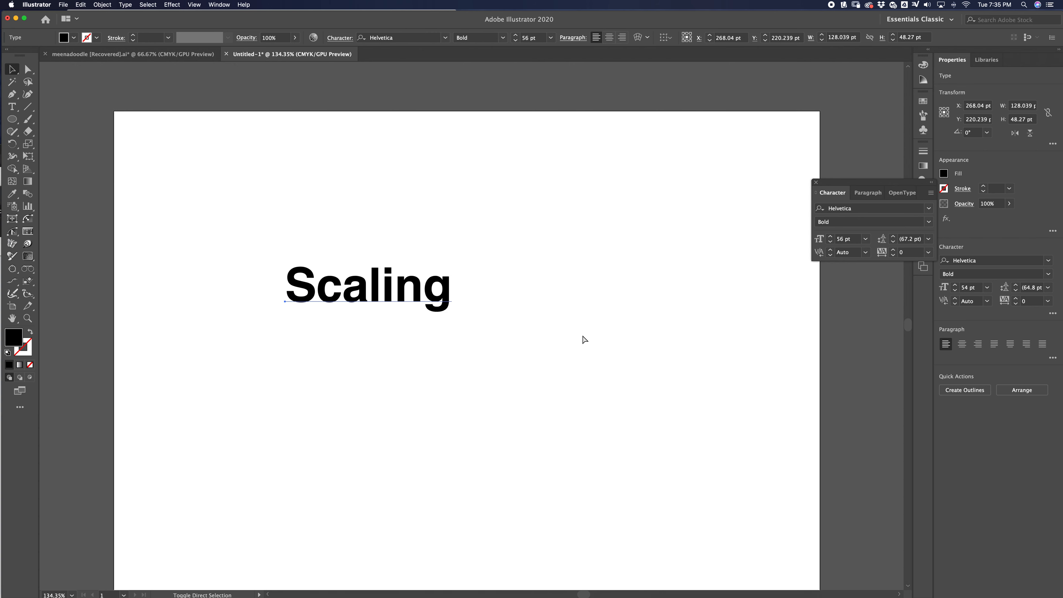
{"action": "key", "text": "super+shift+period"}
{"action": "key", "text": "super+shift+period"}
{"action": "key", "text": "super+shift+period"}
{"action": "key", "text": "super+shift+period"}
{"action": "key", "text": "super+shift+period"}
{"action": "key", "text": "super+shift+period"}
{"action": "key", "text": "super+shift+period"}
{"action": "key", "text": "super+shift+period"}
{"action": "key", "text": "super+shift+period"}
{"action": "key", "text": "super+shift+period"}
{"action": "key", "text": "super+shift+period"}
{"action": "key", "text": "super+shift+period"}
{"action": "key", "text": "super+shift+period"}
{"action": "key", "text": "super+shift+period"}
{"action": "key", "text": "super+shift+period"}
{"action": "key", "text": "super+shift+period"}
{"action": "key", "text": "super+shift+period"}
{"action": "key", "text": "super+shift+period"}
{"action": "key", "text": "super+shift+period"}
{"action": "key", "text": "super+shift+period"}
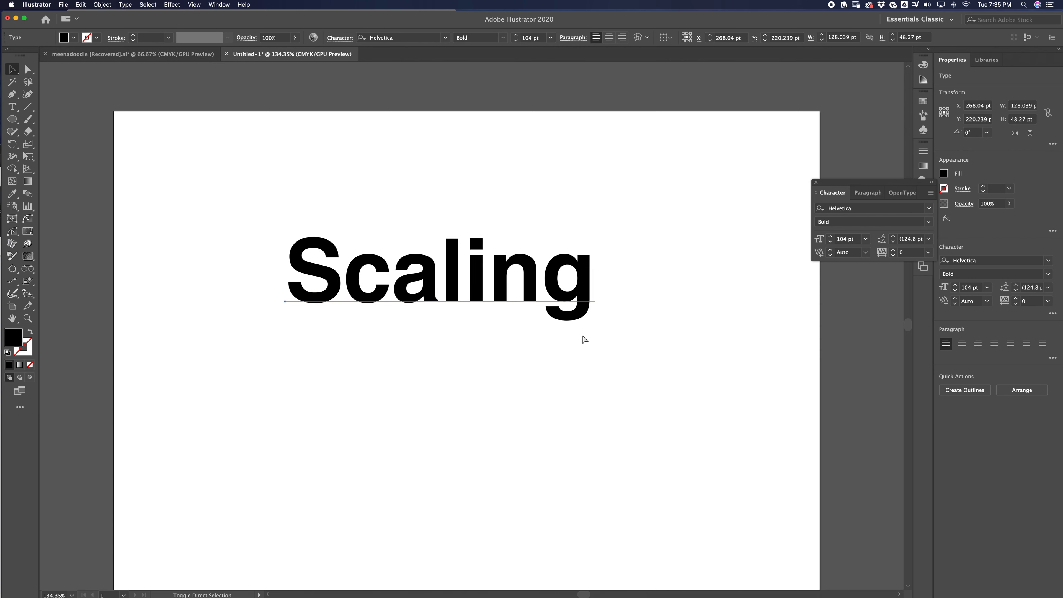
{"action": "key", "text": "super+shift+period"}
{"action": "key", "text": "super+shift+period"}
{"action": "key", "text": "super+shift+period"}
{"action": "key", "text": "super+shift+period"}
{"action": "key", "text": "super+shift+period"}
{"action": "key", "text": "super+shift+period"}
{"action": "key", "text": "super+shift+period"}
{"action": "key", "text": "super+shift+period"}
{"action": "key", "text": "super+shift+period"}
{"action": "key", "text": "super+shift+period"}
{"action": "key", "text": "super+shift+period"}
{"action": "key", "text": "super+shift+period"}
{"action": "key", "text": "super+shift+period"}
{"action": "key", "text": "super+shift+period"}
{"action": "key", "text": "super+shift+period"}
{"action": "key", "text": "super+shift+period"}
{"action": "key", "text": "super+shift+period"}
{"action": "key", "text": "super+shift+period"}
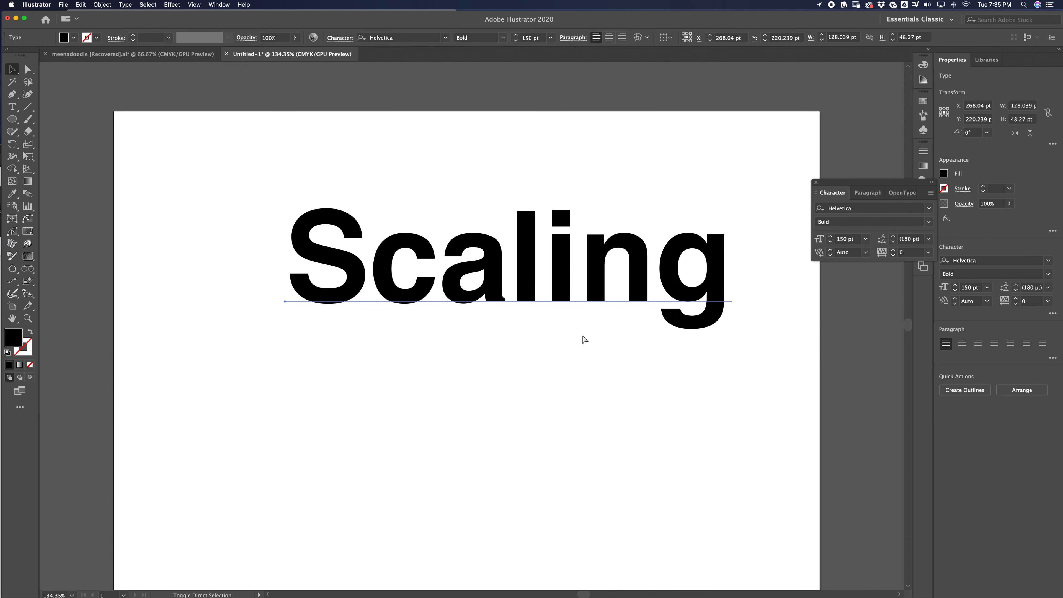
Step: Decrease the font size of the "Scaling" text in 2 pt increments to 82 pt
{"action": "key", "text": "super+shift+comma"}
{"action": "key", "text": "super+shift+comma"}
{"action": "key", "text": "super+shift+comma"}
{"action": "key", "text": "super+shift+comma"}
{"action": "key", "text": "super+shift+comma"}
{"action": "key", "text": "super+shift+comma"}
{"action": "key", "text": "super+shift+comma"}
{"action": "key", "text": "super+shift+comma"}
{"action": "key", "text": "super+shift+comma"}
{"action": "key", "text": "super+shift+comma"}
{"action": "key", "text": "super+shift+comma"}
{"action": "key", "text": "super+shift+comma"}
{"action": "key", "text": "super+shift+comma"}
{"action": "key", "text": "super+shift+comma"}
{"action": "key", "text": "super+shift+comma"}
{"action": "key", "text": "super+shift+comma"}
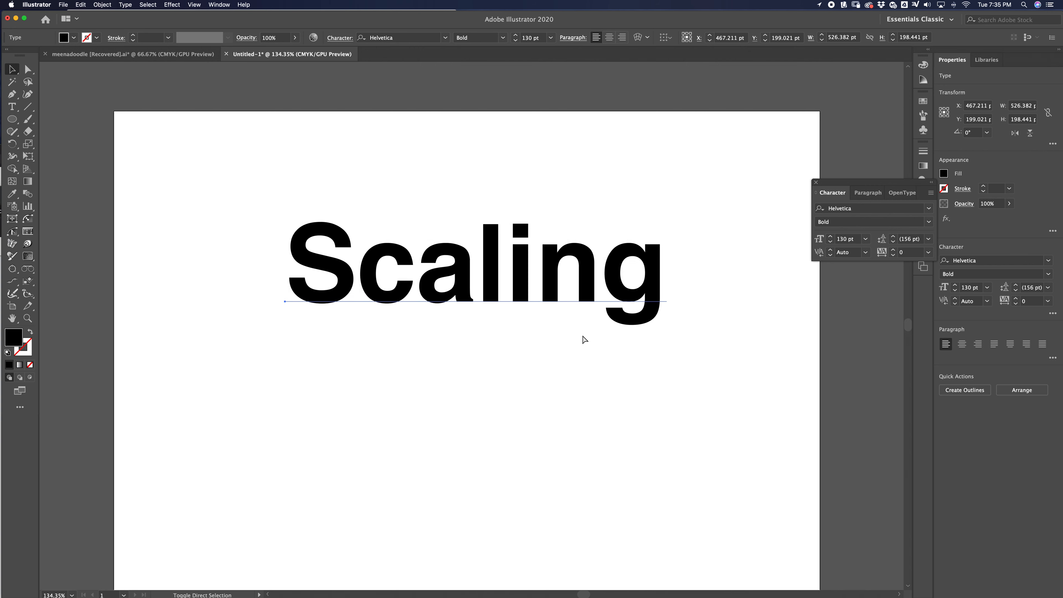
{"action": "key", "text": "super+shift+comma"}
{"action": "key", "text": "super+shift+comma"}
{"action": "key", "text": "super+shift+comma"}
{"action": "key", "text": "super+shift+comma"}
{"action": "key", "text": "super+shift+comma"}
{"action": "key", "text": "super+shift+comma"}
{"action": "key", "text": "super+shift+comma"}
{"action": "key", "text": "super+shift+comma"}
{"action": "key", "text": "super+shift+comma"}
{"action": "key", "text": "super+shift+comma"}
{"action": "key", "text": "super+shift+comma"}
{"action": "key", "text": "super+shift+comma"}
{"action": "key", "text": "super+shift+comma"}
{"action": "key", "text": "super+shift+comma"}
{"action": "key", "text": "super+shift+comma"}
{"action": "key", "text": "super+shift+comma"}
{"action": "key", "text": "super+shift+comma"}
{"action": "key", "text": "super+shift+comma"}
{"action": "key", "text": "super+shift+comma"}
{"action": "key", "text": "super+shift+comma"}
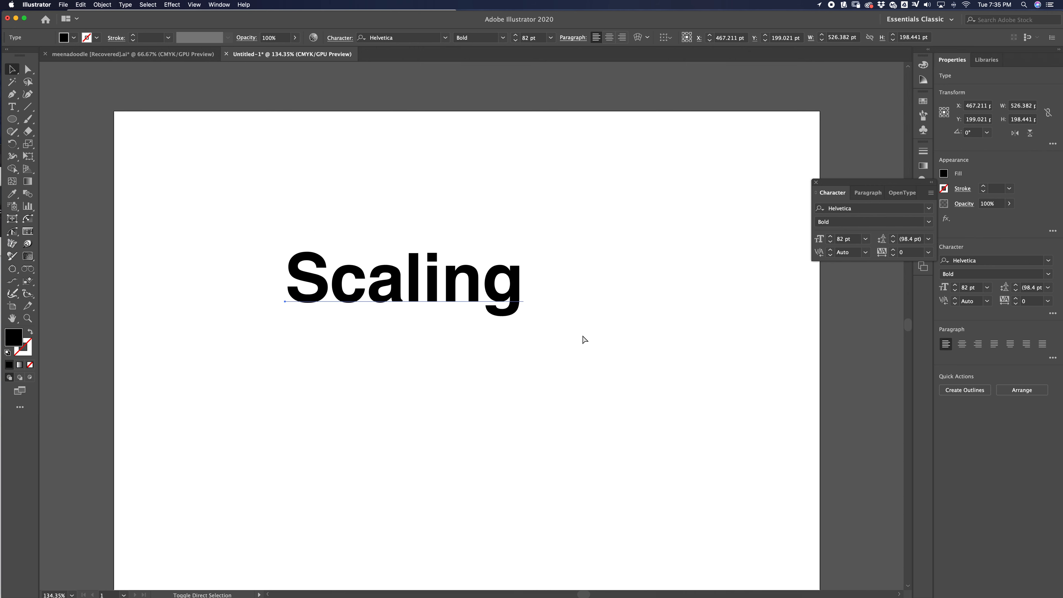
Step: Increase the font size of the "Scaling" text in 2 pt increments to 136 pt
{"action": "key", "text": "super+shift+period"}
{"action": "key", "text": "super+shift+period"}
{"action": "key", "text": "super+shift+period"}
{"action": "key", "text": "super+shift+period"}
{"action": "key", "text": "super+shift+period"}
{"action": "key", "text": "super+shift+period"}
{"action": "key", "text": "super+shift+period"}
{"action": "key", "text": "super+shift+period"}
{"action": "key", "text": "super+shift+period"}
{"action": "key", "text": "super+shift+period"}
{"action": "key", "text": "super+shift+period"}
{"action": "key", "text": "super+shift+period"}
{"action": "key", "text": "super+shift+period"}
{"action": "key", "text": "super+shift+period"}
{"action": "key", "text": "super+shift+period"}
{"action": "key", "text": "super+shift+period"}
{"action": "key", "text": "super+shift+period"}
{"action": "key", "text": "super+shift+period"}
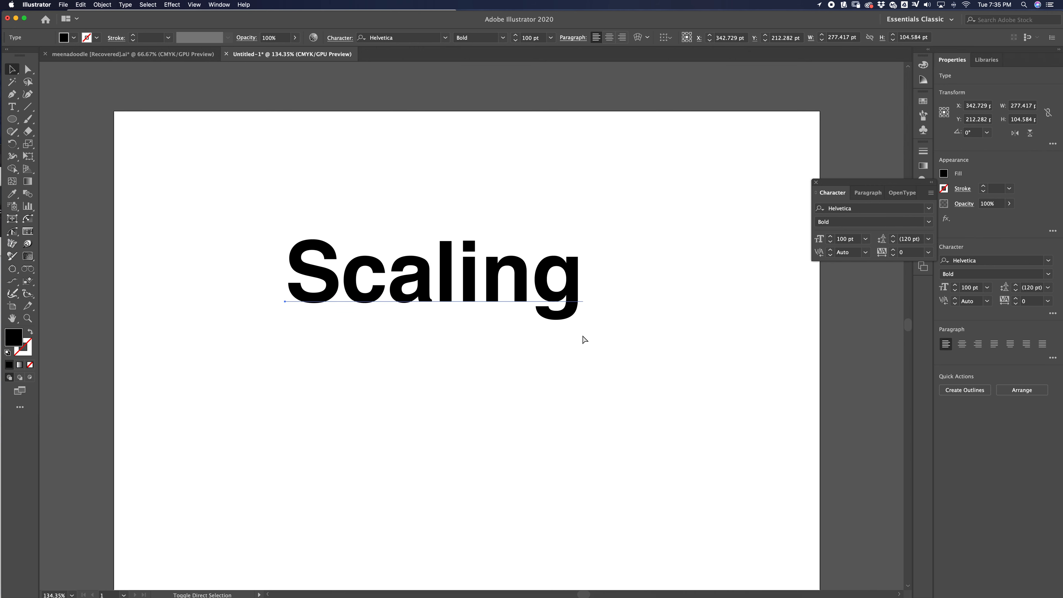
{"action": "key", "text": "super+shift+period"}
{"action": "key", "text": "super+shift+period"}
{"action": "key", "text": "super+shift+period"}
{"action": "key", "text": "super+shift+period"}
{"action": "key", "text": "super+shift+period"}
{"action": "key", "text": "super+shift+period"}
{"action": "key", "text": "super+shift+period"}
{"action": "key", "text": "super+shift+period"}
{"action": "key", "text": "super+shift+period"}
{"action": "key", "text": "super+shift+period"}
{"action": "key", "text": "super+shift+period"}
{"action": "key", "text": "super+shift+period"}
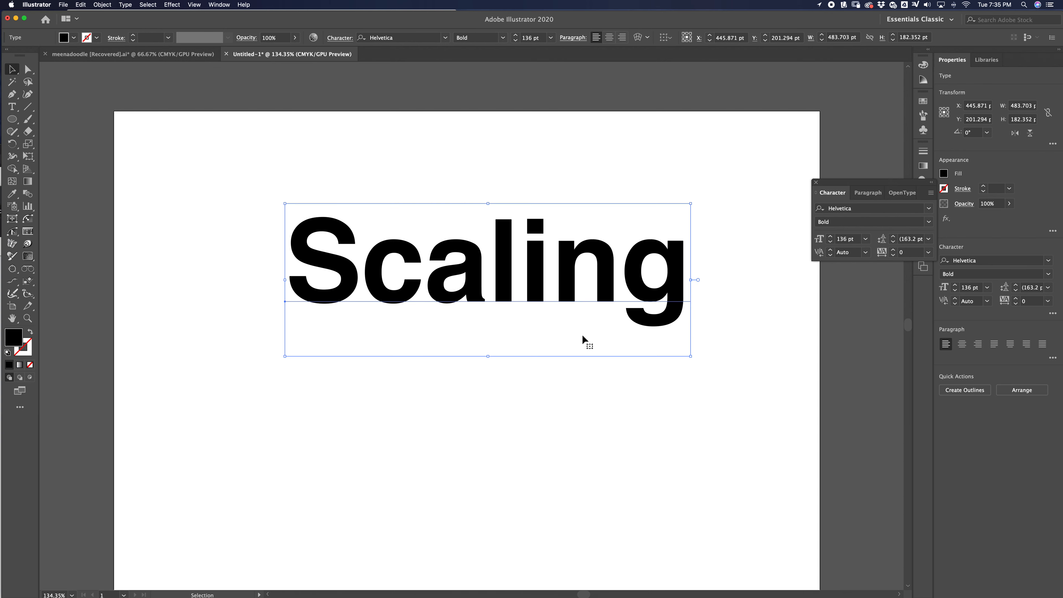
Step: Add the point text "design" below "Scaling" and move it up so it overlaps the underside of that word
{"action": "left_click", "coordinate": [549, 394]}
{"action": "left_click_drag", "start_coordinate": [610, 410], "coordinate": [603, 309]}
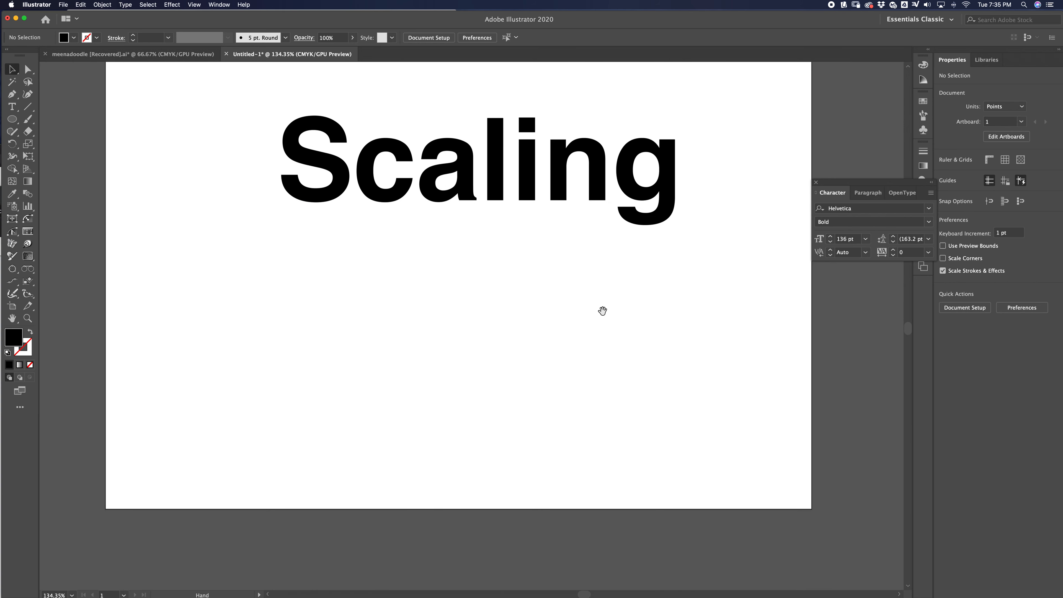
{"action": "left_click", "coordinate": [509, 176]}
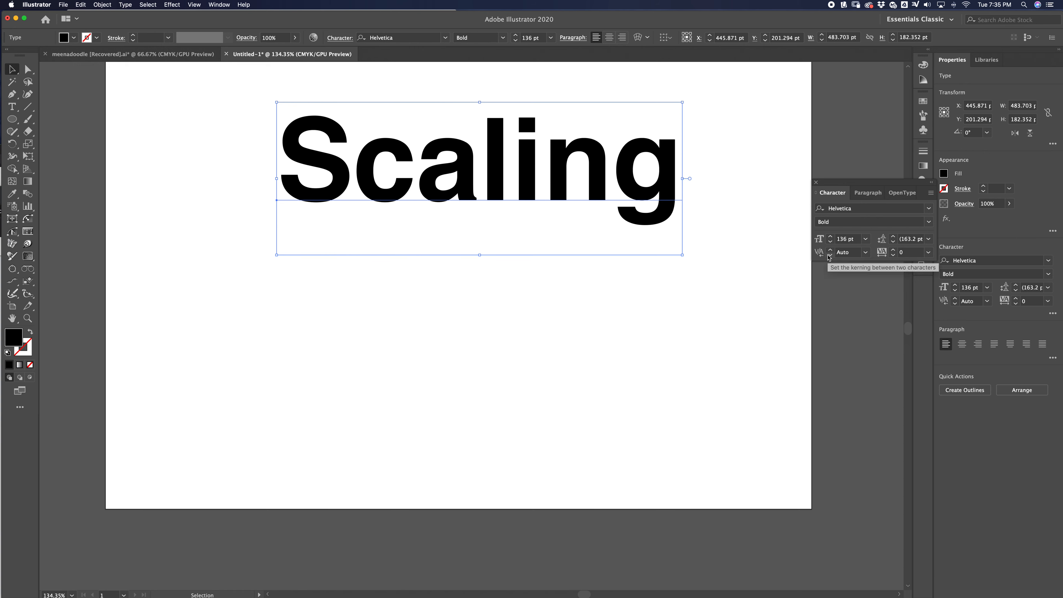
{"action": "left_click", "coordinate": [539, 384]}
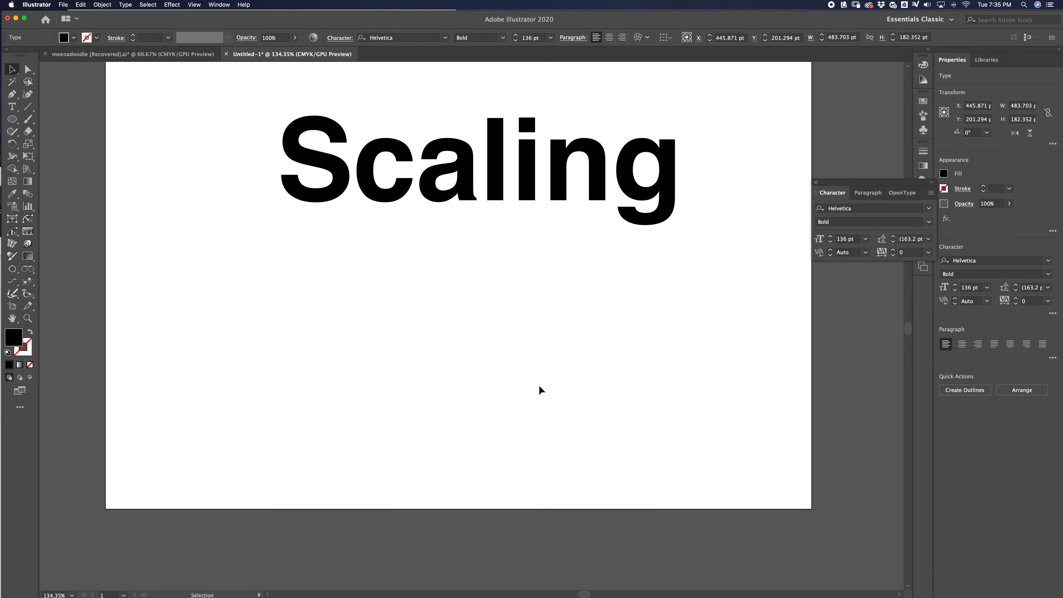
{"action": "key", "text": "t"}
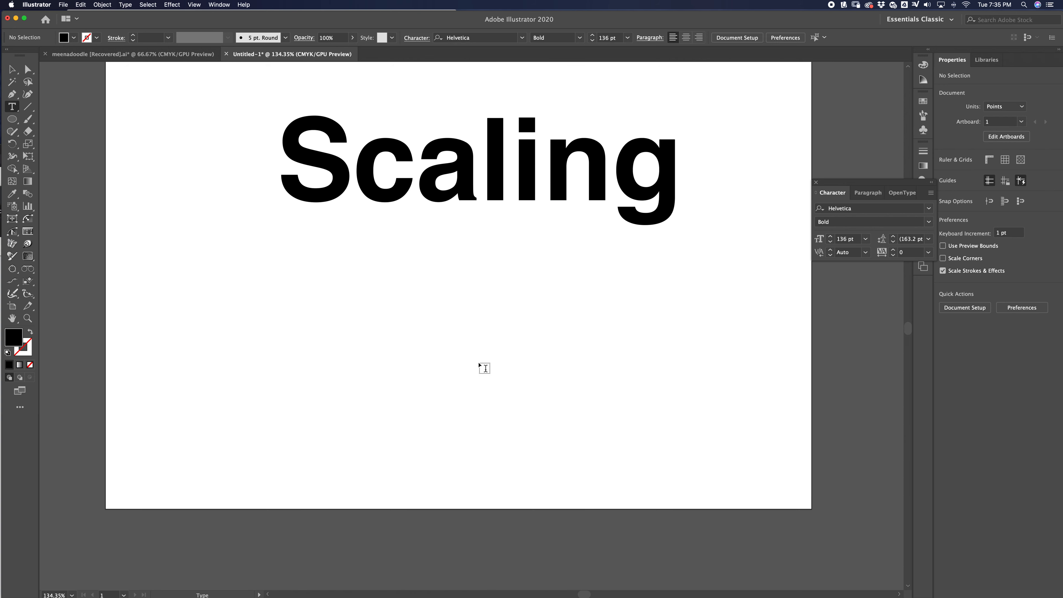
{"action": "left_click", "coordinate": [482, 364]}
{"action": "type", "text": "design"}
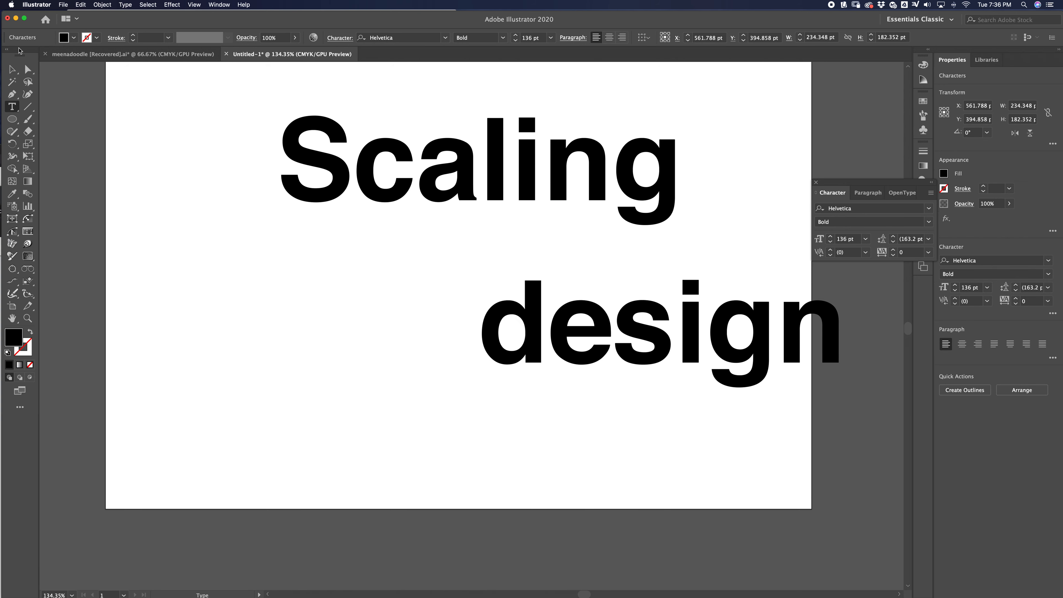
{"action": "left_click", "coordinate": [12, 69]}
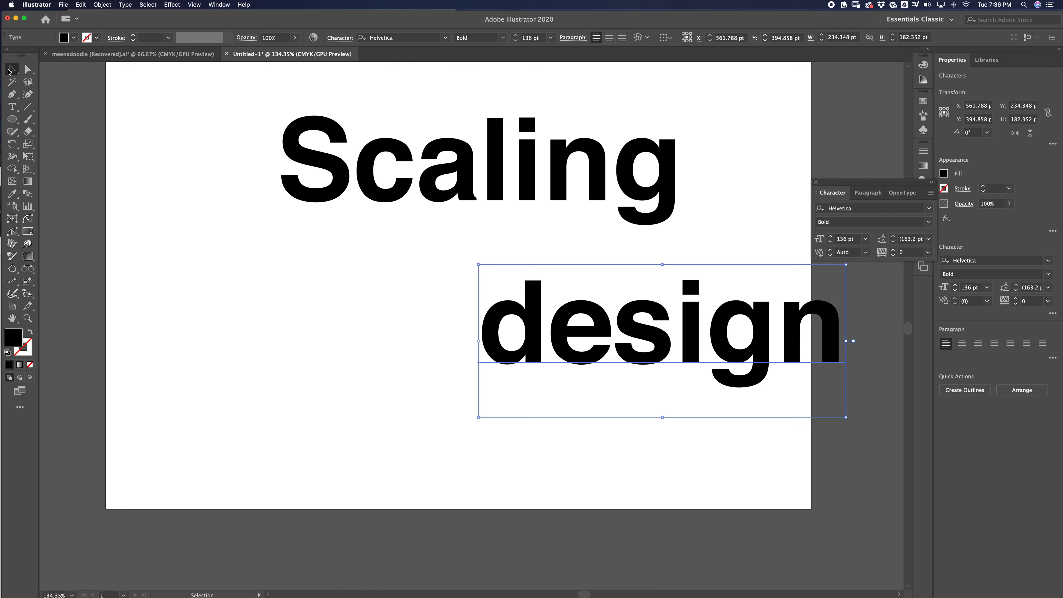
{"action": "left_click_drag", "start_coordinate": [678, 321], "coordinate": [465, 238]}
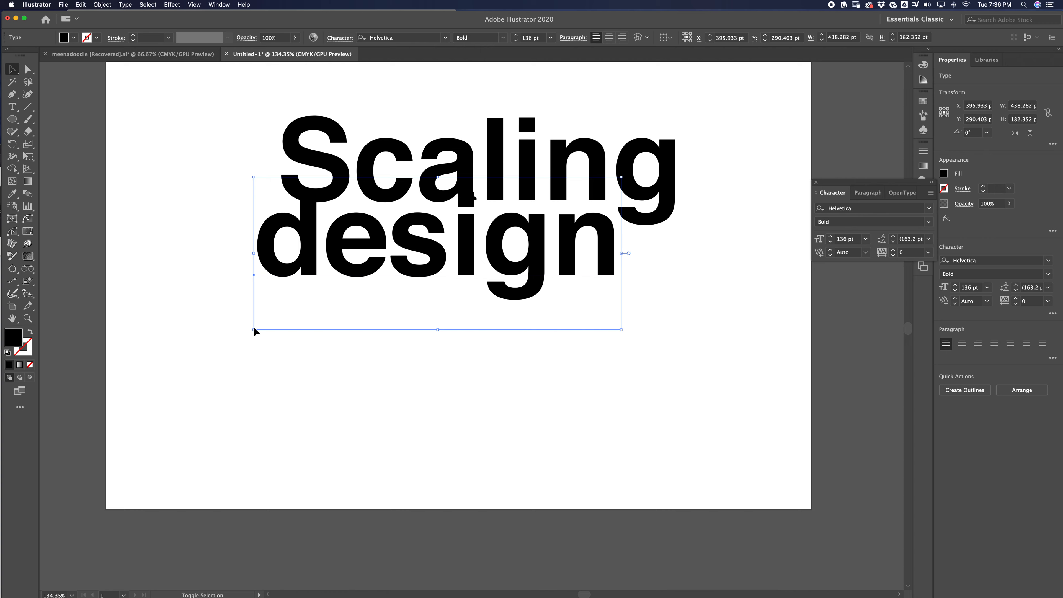
Step: Try shrinking "design" to about 33 pt by its lower-left bounding-box corner, then undo the resize
{"action": "left_click_drag", "start_coordinate": [253, 330], "coordinate": [490, 215]}
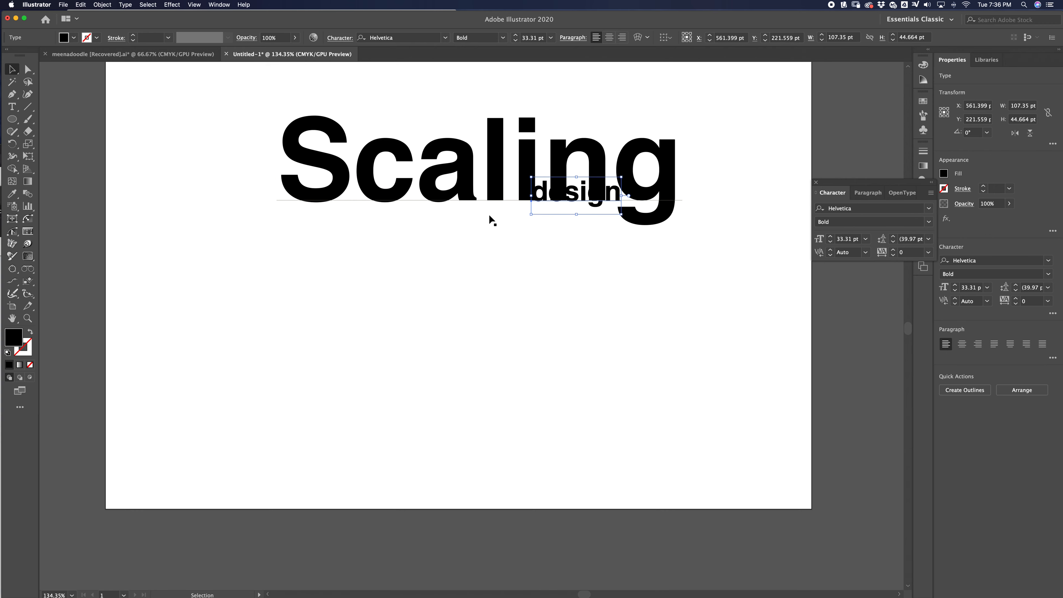
{"action": "key", "text": "super+z"}
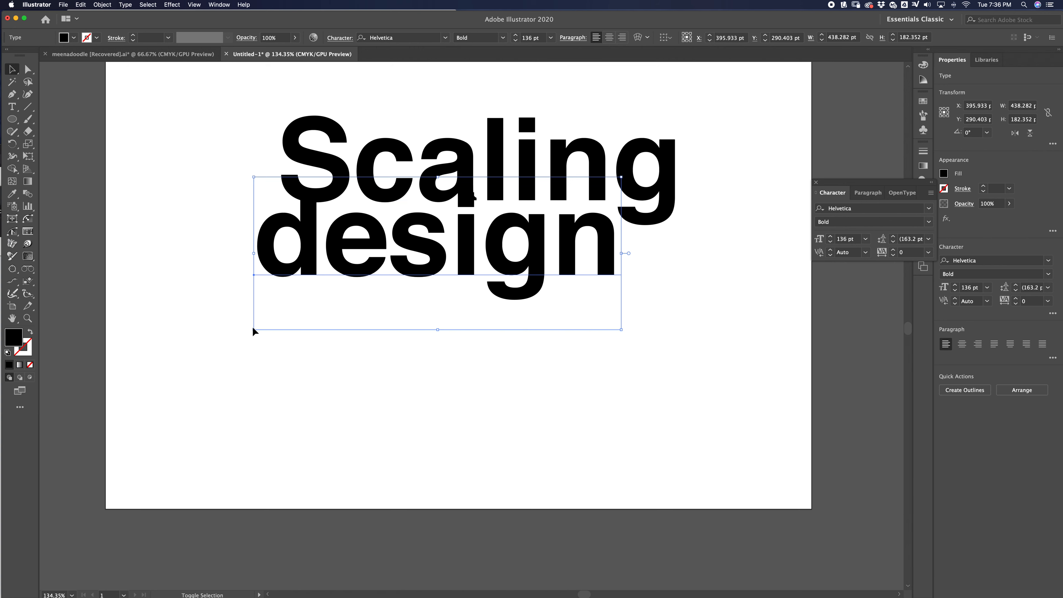
Step: Decrease the font size of the "design" text in 2 pt increments to 104 pt
{"action": "key", "text": "super+shift+comma"}
{"action": "key", "text": "super+shift+comma"}
{"action": "key", "text": "super+shift+comma"}
{"action": "key", "text": "super+shift+comma"}
{"action": "key", "text": "super+shift+comma"}
{"action": "key", "text": "super+shift+comma"}
{"action": "key", "text": "super+shift+comma"}
{"action": "key", "text": "super+shift+comma"}
{"action": "key", "text": "super+shift+comma"}
{"action": "key", "text": "super+shift+comma"}
{"action": "key", "text": "super+shift+comma"}
{"action": "key", "text": "super+shift+comma"}
{"action": "key", "text": "super+shift+comma"}
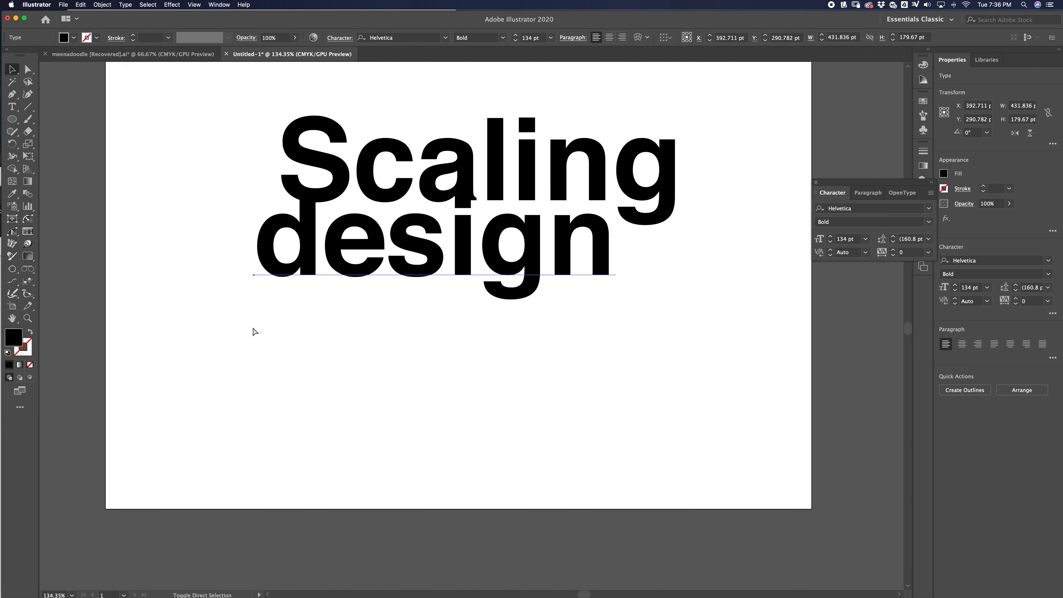
{"action": "key", "text": "super+shift+comma"}
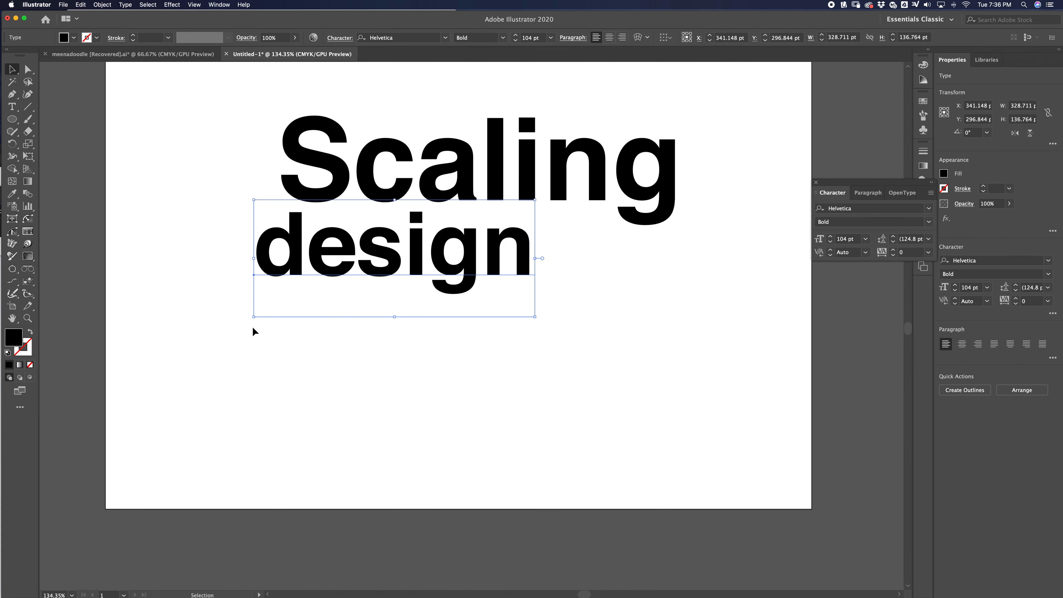
Step: Increase the font size of the "design" text in 2 pt increments to 122 pt
{"action": "key", "text": "super+shift+period"}
{"action": "key", "text": "super+shift+period"}
{"action": "key", "text": "super+shift+period"}
{"action": "key", "text": "super+shift+period"}
{"action": "key", "text": "super+shift+period"}
{"action": "key", "text": "super+shift+period"}
{"action": "key", "text": "super+shift+period"}
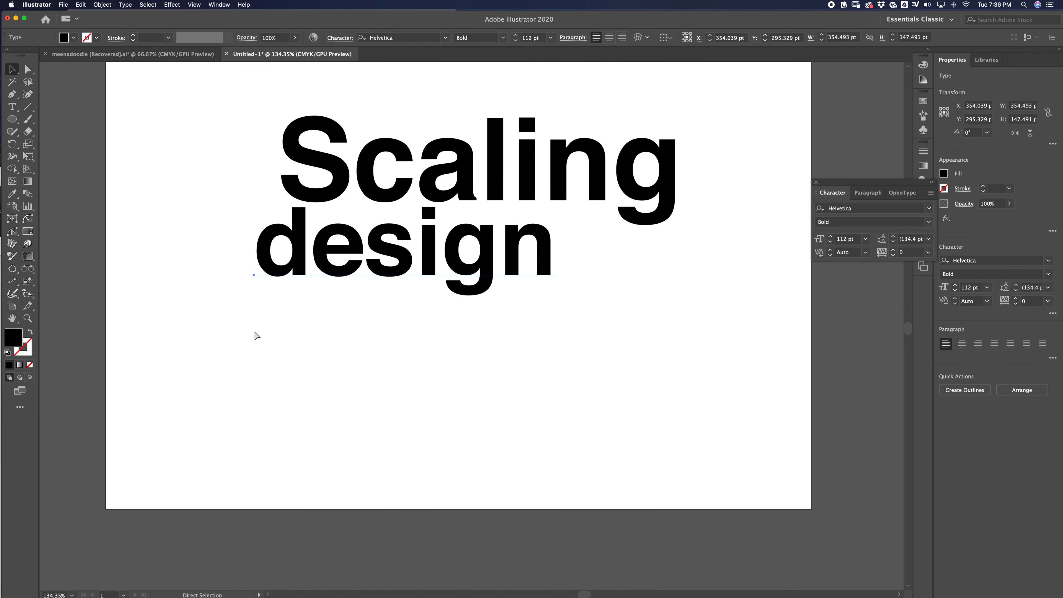
Step: Scale "design" down to about 64 pt by its bounding box and place it under the "lin" of "Scaling"
{"action": "left_click_drag", "start_coordinate": [566, 237], "coordinate": [605, 224]}
{"action": "left_click_drag", "start_coordinate": [293, 311], "coordinate": [449, 246]}
{"action": "left_click_drag", "start_coordinate": [562, 196], "coordinate": [551, 211]}
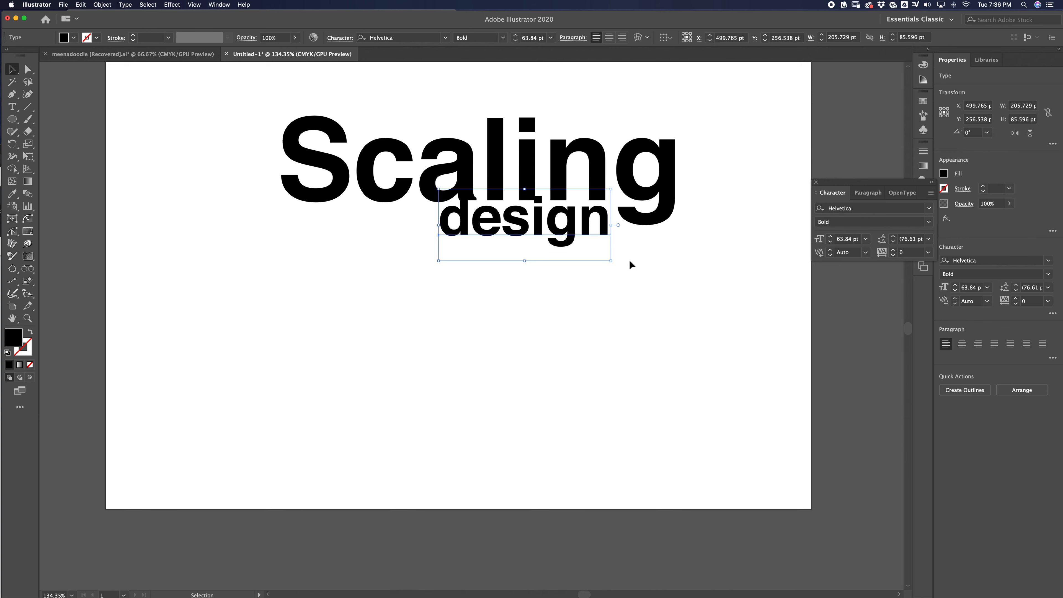
{"action": "left_click", "coordinate": [636, 286]}
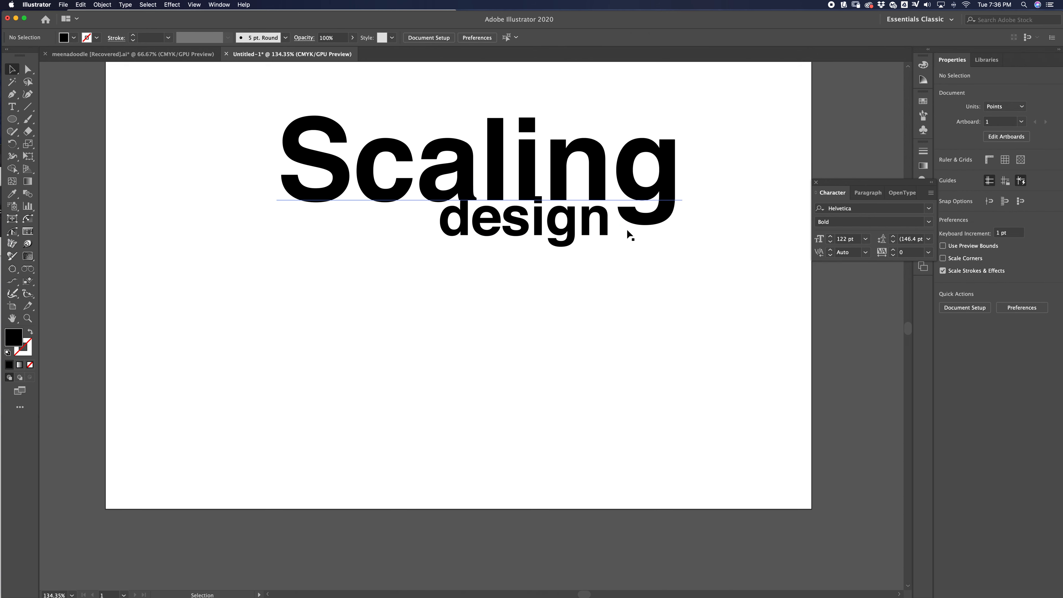
Step: Increase the tracking of "design" in increments of 20 to 640 and move the text left beneath the start of "Scaling"
{"action": "left_click", "coordinate": [519, 243]}
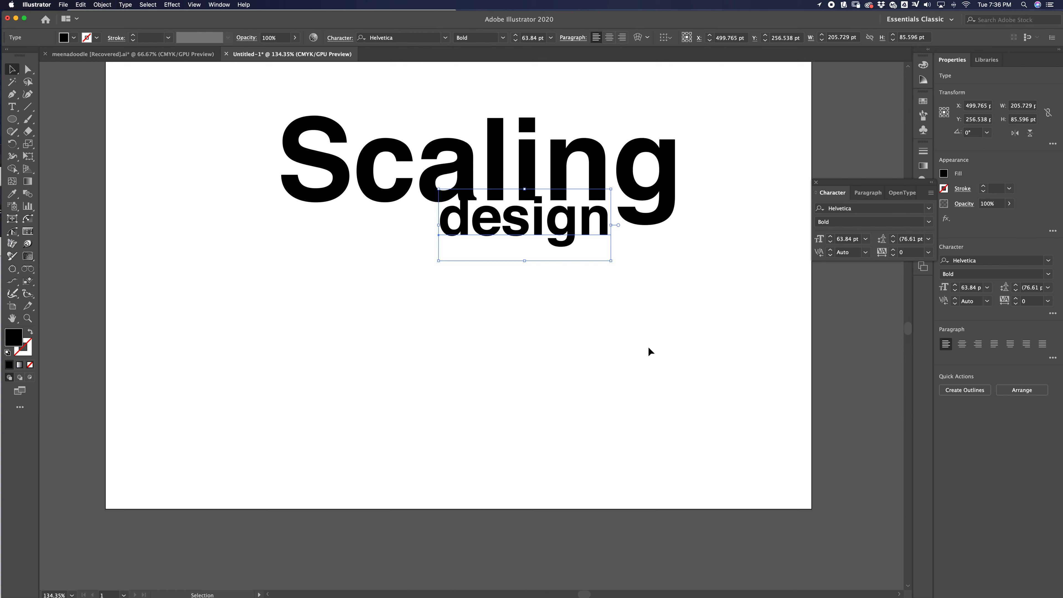
{"action": "key", "text": "alt+Right"}
{"action": "key", "text": "alt+Right"}
{"action": "key", "text": "alt+Right"}
{"action": "key", "text": "alt+Right"}
{"action": "key", "text": "alt+Right"}
{"action": "key", "text": "alt+Right"}
{"action": "key", "text": "alt+Right"}
{"action": "key", "text": "alt+Right"}
{"action": "key", "text": "alt+Right"}
{"action": "key", "text": "alt+Right"}
{"action": "key", "text": "alt+Right"}
{"action": "key", "text": "alt+Right"}
{"action": "key", "text": "alt+Right"}
{"action": "key", "text": "alt+Right"}
{"action": "key", "text": "alt+Right"}
{"action": "key", "text": "alt+Right"}
{"action": "key", "text": "alt+Right"}
{"action": "key", "text": "alt+Right"}
{"action": "key", "text": "alt+Right"}
{"action": "key", "text": "alt+Right"}
{"action": "key", "text": "alt+Right"}
{"action": "key", "text": "alt+Right"}
{"action": "key", "text": "alt+Right"}
{"action": "key", "text": "alt+Right"}
{"action": "key", "text": "alt+Right"}
{"action": "key", "text": "alt+Right"}
{"action": "key", "text": "alt+Right"}
{"action": "key", "text": "alt+Right"}
{"action": "key", "text": "alt+Right"}
{"action": "key", "text": "alt+Right"}
{"action": "key", "text": "alt+Right"}
{"action": "key", "text": "alt+Right"}
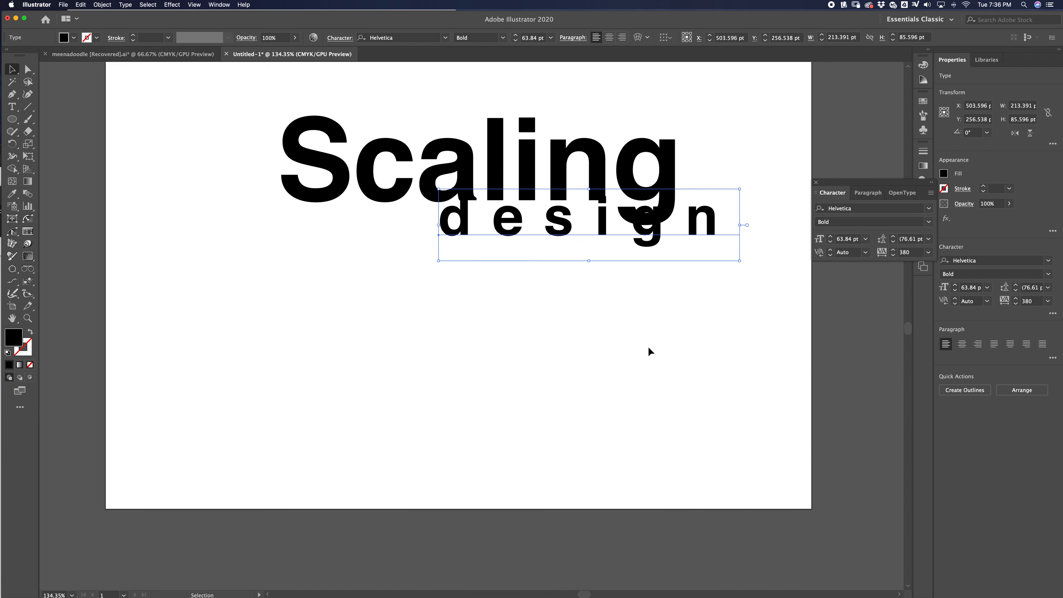
{"action": "left_click_drag", "start_coordinate": [712, 237], "coordinate": [543, 250]}
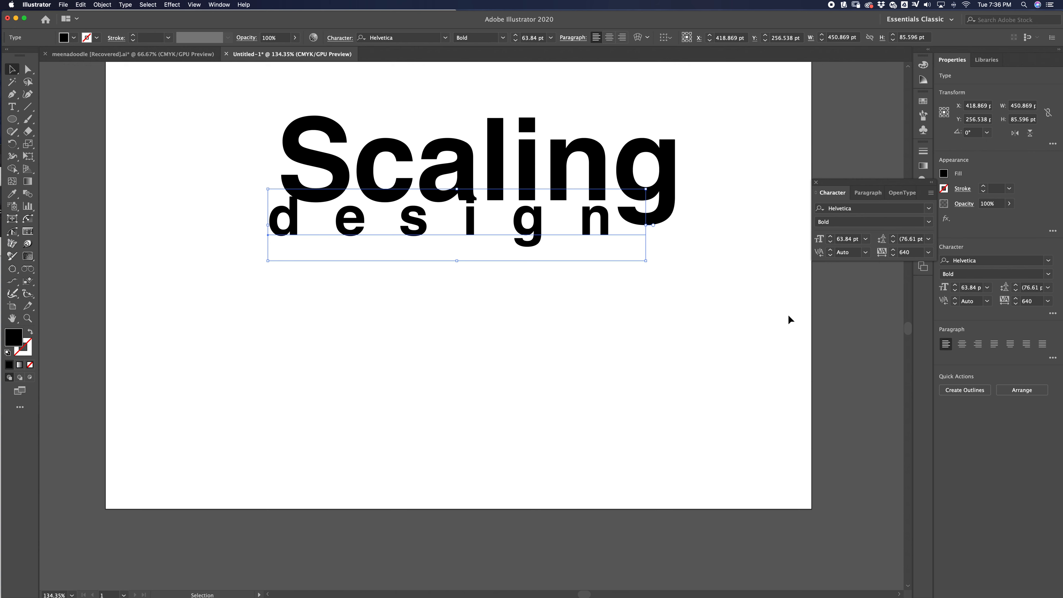
Step: Decrease the tracking of the "design" text in increments of 20 to 540
{"action": "key", "text": "alt+Left"}
{"action": "key", "text": "alt+Left"}
{"action": "key", "text": "alt+Left"}
{"action": "key", "text": "alt+Left"}
{"action": "key", "text": "alt+Left"}
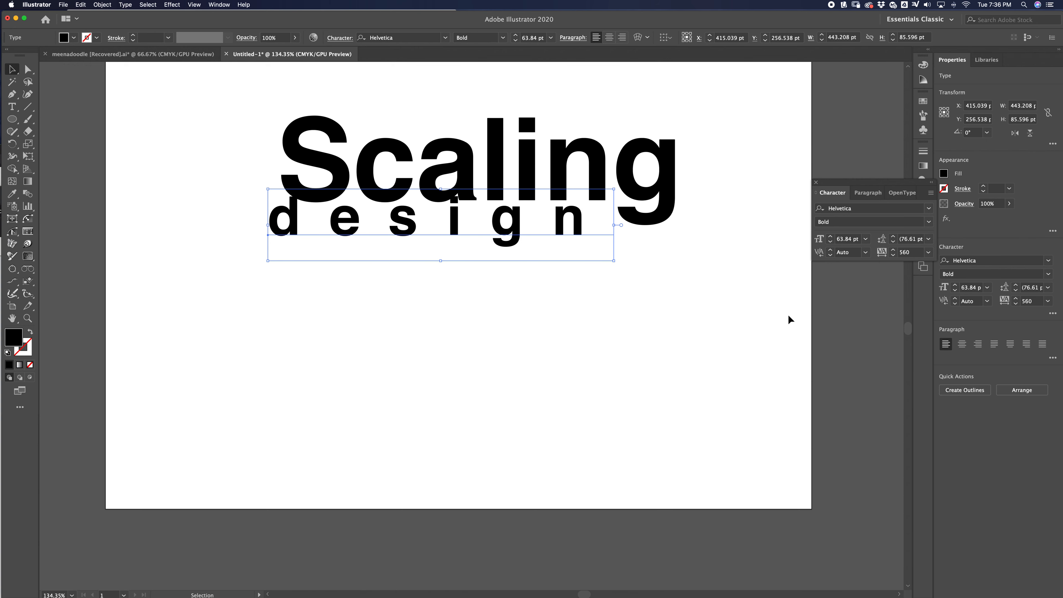
Step: Nudge the "design" text right until its "d" sits just inside the start of the "S" of "Scaling"
{"action": "key", "text": "Right"}
{"action": "key", "text": "Right"}
{"action": "key", "text": "Right"}
{"action": "key", "text": "Right"}
{"action": "key", "text": "Right"}
{"action": "key", "text": "Right"}
{"action": "key", "text": "Right"}
{"action": "key", "text": "Right"}
{"action": "key", "text": "Right"}
{"action": "key", "text": "Right"}
{"action": "key", "text": "Right"}
{"action": "key", "text": "Right"}
{"action": "key", "text": "Right"}
{"action": "key", "text": "Right"}
{"action": "key", "text": "Right"}
{"action": "key", "text": "Right"}
{"action": "key", "text": "Right"}
{"action": "key", "text": "Right"}
{"action": "key", "text": "Right"}
{"action": "key", "text": "Right"}
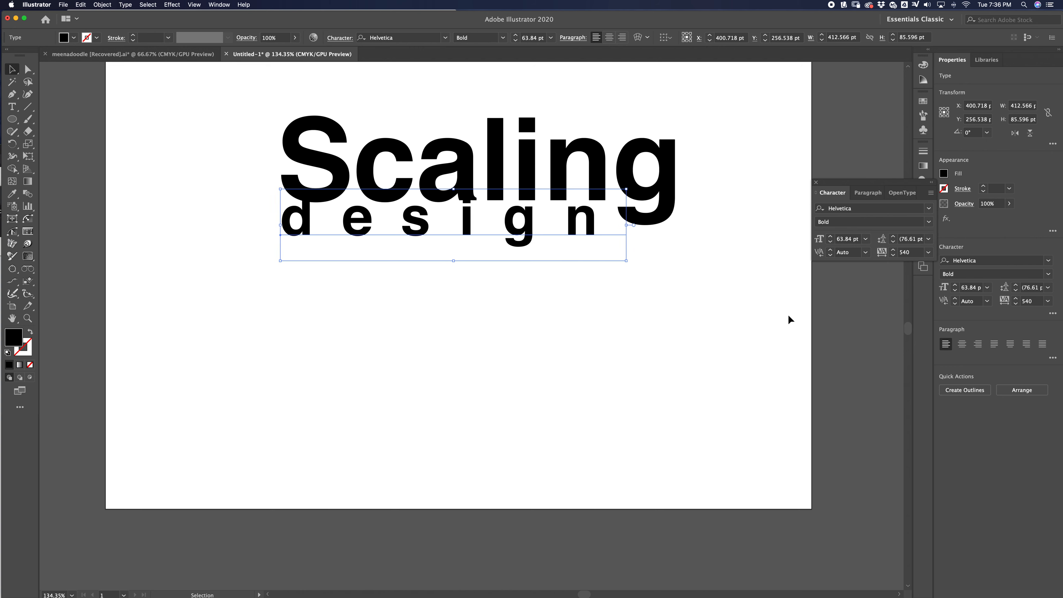
{"action": "key", "text": "Right"}
{"action": "key", "text": "Right"}
{"action": "key", "text": "Right"}
{"action": "key", "text": "Right"}
{"action": "key", "text": "Right"}
{"action": "key", "text": "Right"}
{"action": "key", "text": "Right"}
{"action": "key", "text": "Right"}
Step: Increase the tracking of "design" in increments of 20 to 600
{"action": "key", "text": "alt+Right"}
{"action": "key", "text": "alt+Right"}
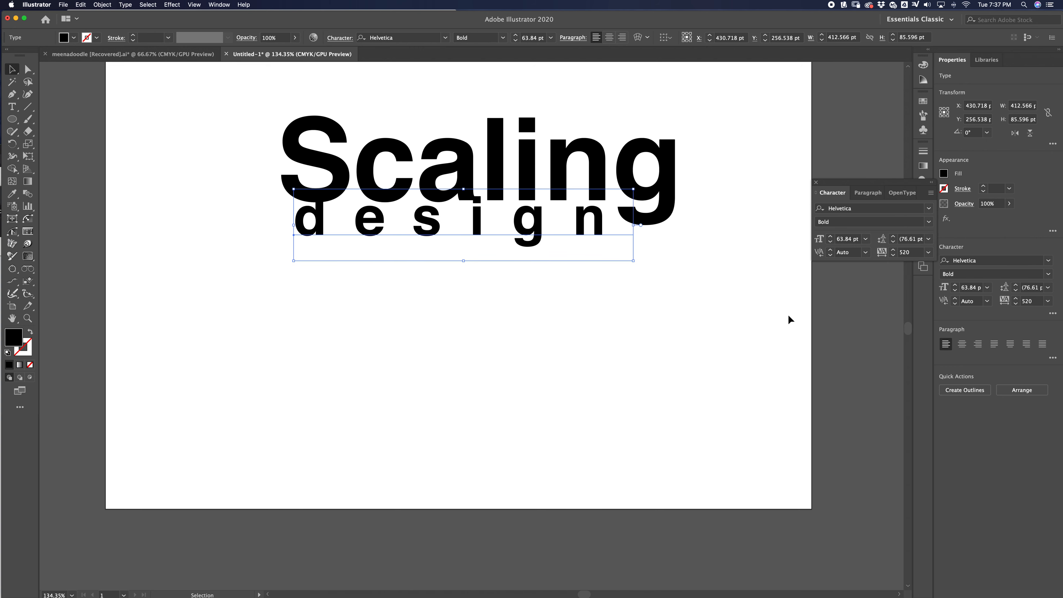
{"action": "key", "text": "alt+Right"}
{"action": "key", "text": "alt+Right"}
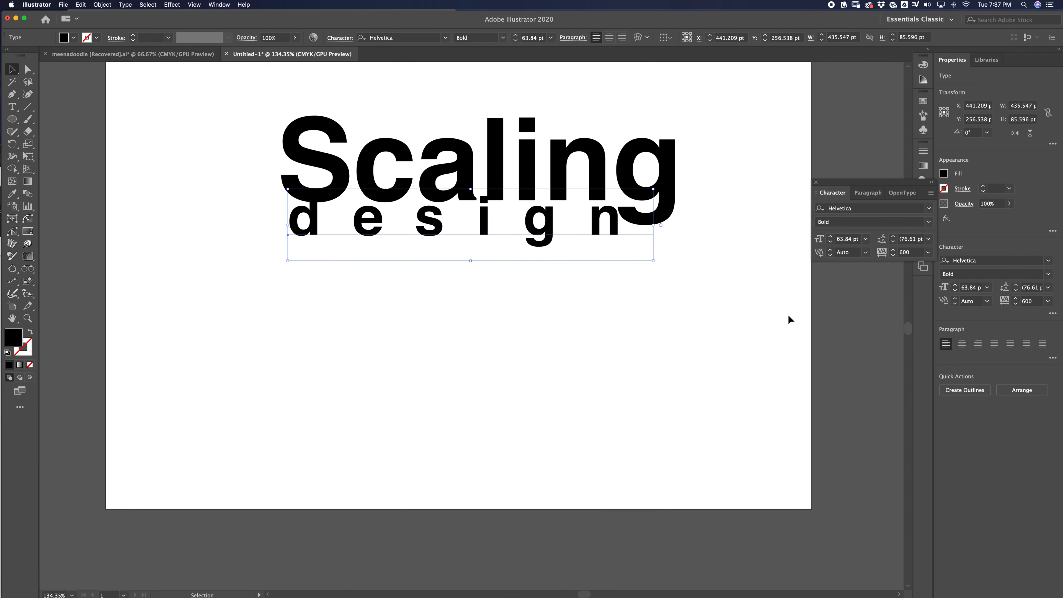
Step: Nudge "design" left to align its "d" with the left edge of the "S" of "Scaling", and deselect the text
{"action": "key", "text": "Left"}
{"action": "key", "text": "Left"}
{"action": "key", "text": "Left"}
{"action": "key", "text": "Left"}
{"action": "key", "text": "Left"}
{"action": "key", "text": "Left"}
{"action": "key", "text": "Left"}
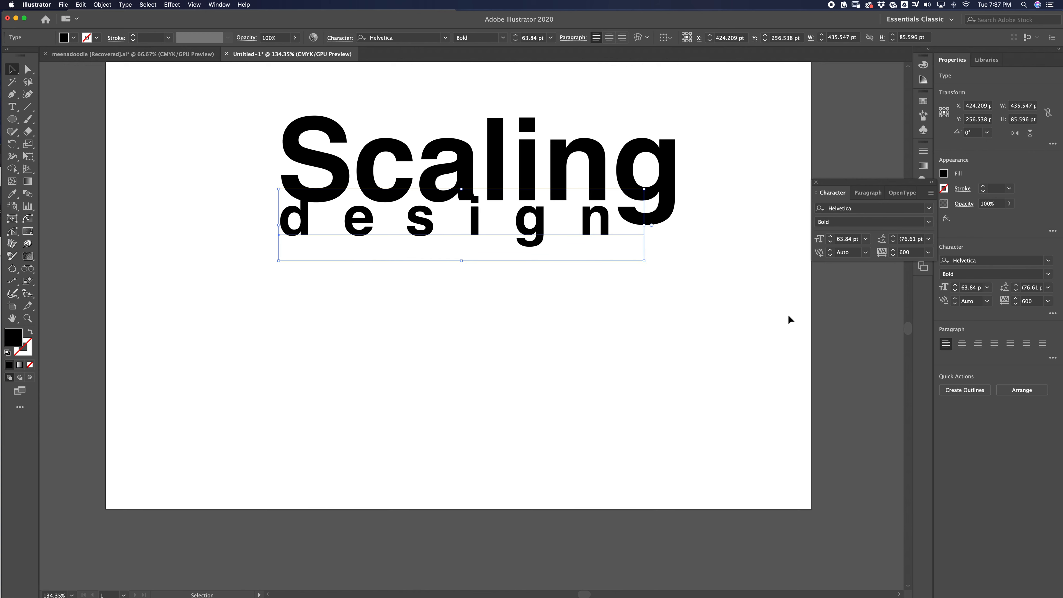
{"action": "left_click", "coordinate": [606, 269]}
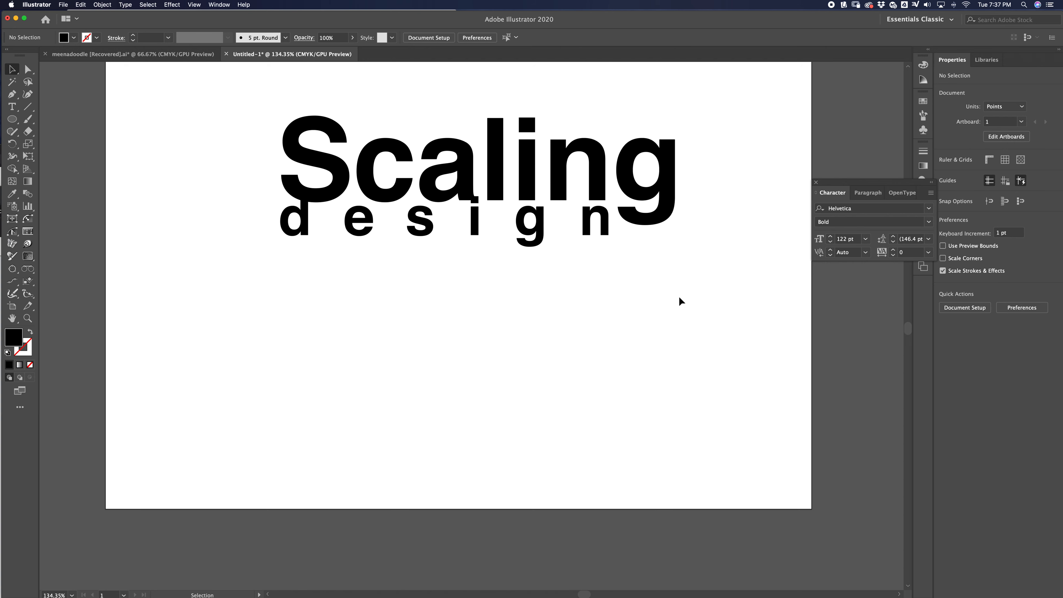
Step: Add the point text "track" in the empty area below "design" and finish with the text object selected
{"action": "left_click", "coordinate": [520, 245]}
{"action": "left_click", "coordinate": [582, 325]}
{"action": "key", "text": "t"}
{"action": "left_click", "coordinate": [312, 377]}
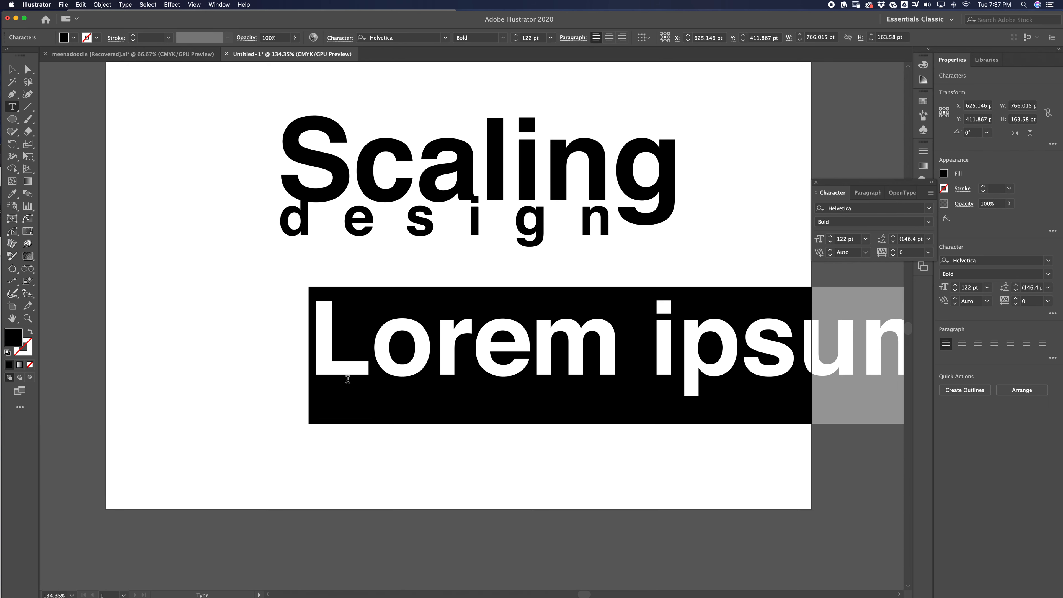
{"action": "type", "text": "track"}
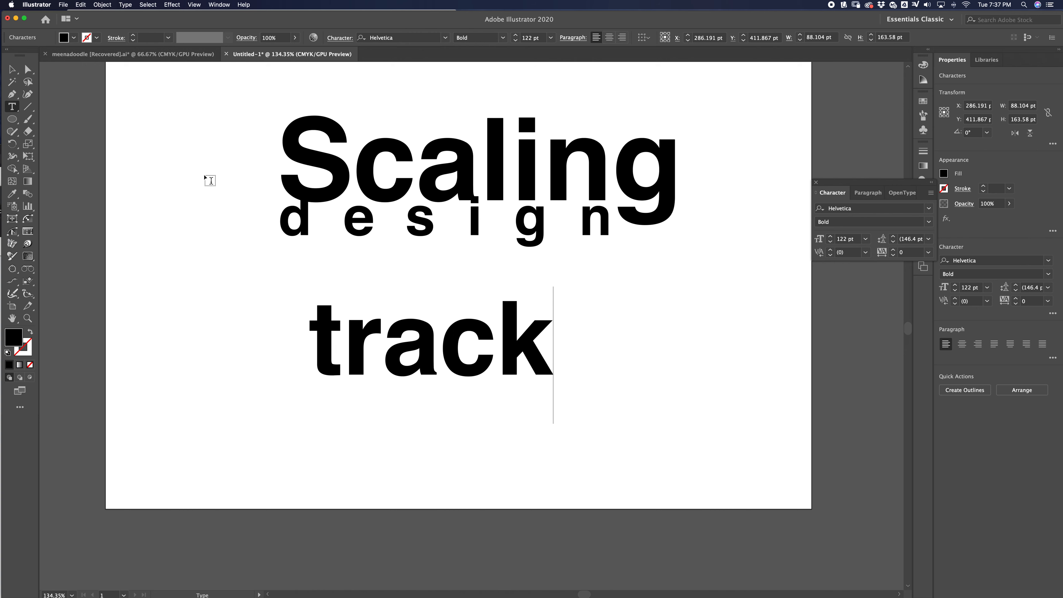
{"action": "key", "text": "Escape"}
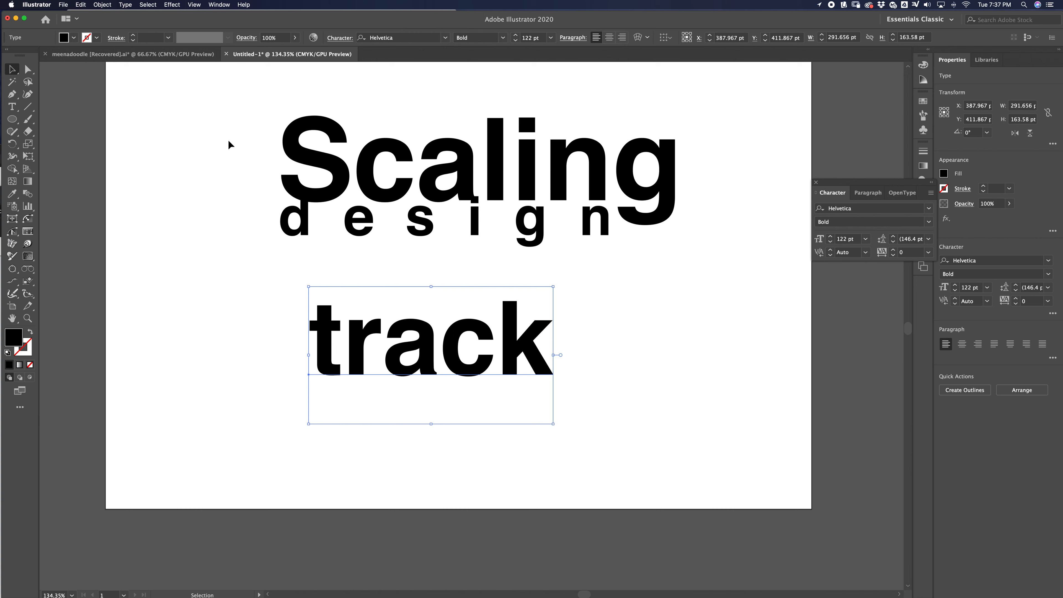
Step: Tighten the tracking of the "track" text in increments of 20 to -100
{"action": "key", "text": "alt+Left"}
{"action": "key", "text": "alt+Left"}
{"action": "key", "text": "alt+Left"}
{"action": "key", "text": "alt+Left"}
{"action": "key", "text": "alt+Left"}
{"action": "key", "text": "alt+Left"}
{"action": "key", "text": "alt+Left"}
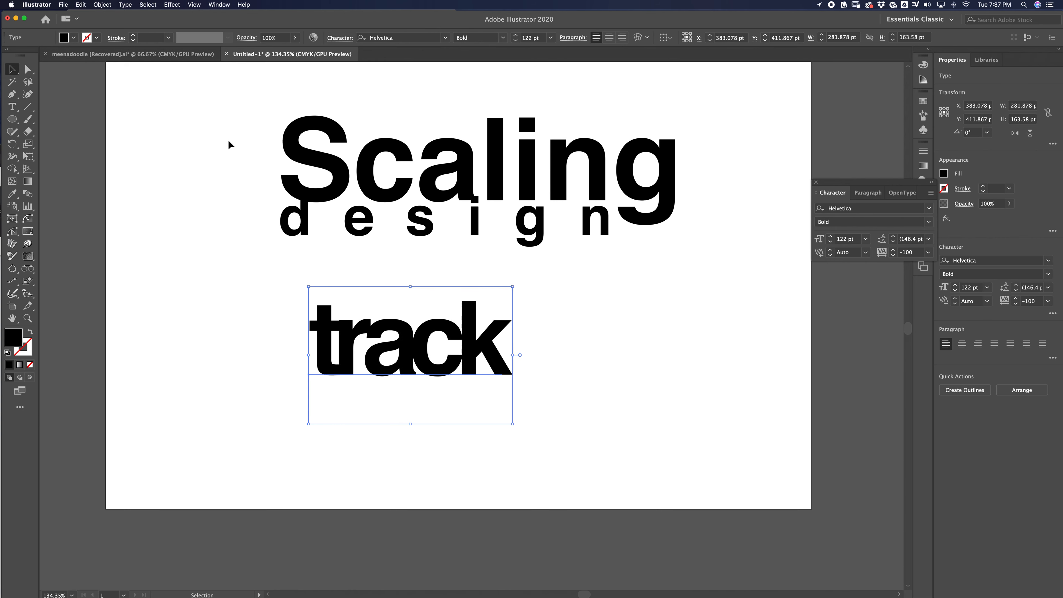
Step: Increase the tracking of "track" in increments of 20 to 560 and move the text left so it fits on the artboard
{"action": "key", "text": "alt+Right"}
{"action": "key", "text": "alt+Right"}
{"action": "key", "text": "alt+Right"}
{"action": "key", "text": "alt+Right"}
{"action": "key", "text": "alt+Right"}
{"action": "key", "text": "alt+Right"}
{"action": "key", "text": "alt+Right"}
{"action": "key", "text": "alt+Right"}
{"action": "key", "text": "alt+Right"}
{"action": "key", "text": "alt+Right"}
{"action": "key", "text": "alt+Right"}
{"action": "key", "text": "alt+Right"}
{"action": "key", "text": "alt+Right"}
{"action": "key", "text": "alt+Right"}
{"action": "key", "text": "alt+Right"}
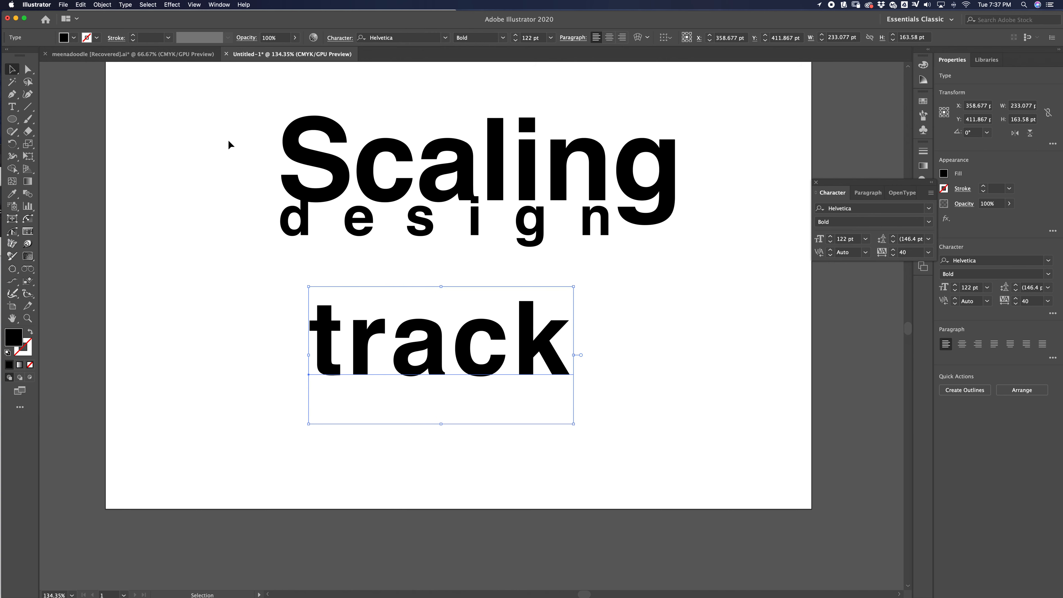
{"action": "key", "text": "alt+Right"}
{"action": "key", "text": "alt+Right"}
{"action": "key", "text": "alt+Right"}
{"action": "key", "text": "alt+Right"}
{"action": "key", "text": "alt+Right"}
{"action": "key", "text": "alt+Right"}
{"action": "key", "text": "alt+Right"}
{"action": "key", "text": "alt+Right"}
{"action": "key", "text": "alt+Right"}
{"action": "key", "text": "alt+Right"}
{"action": "key", "text": "alt+Right"}
{"action": "key", "text": "alt+Right"}
{"action": "key", "text": "alt+Right"}
{"action": "key", "text": "alt+Right"}
{"action": "key", "text": "alt+Right"}
{"action": "key", "text": "alt+Right"}
{"action": "key", "text": "alt+Right"}
{"action": "key", "text": "alt+Right"}
{"action": "key", "text": "alt+Right"}
{"action": "key", "text": "alt+Right"}
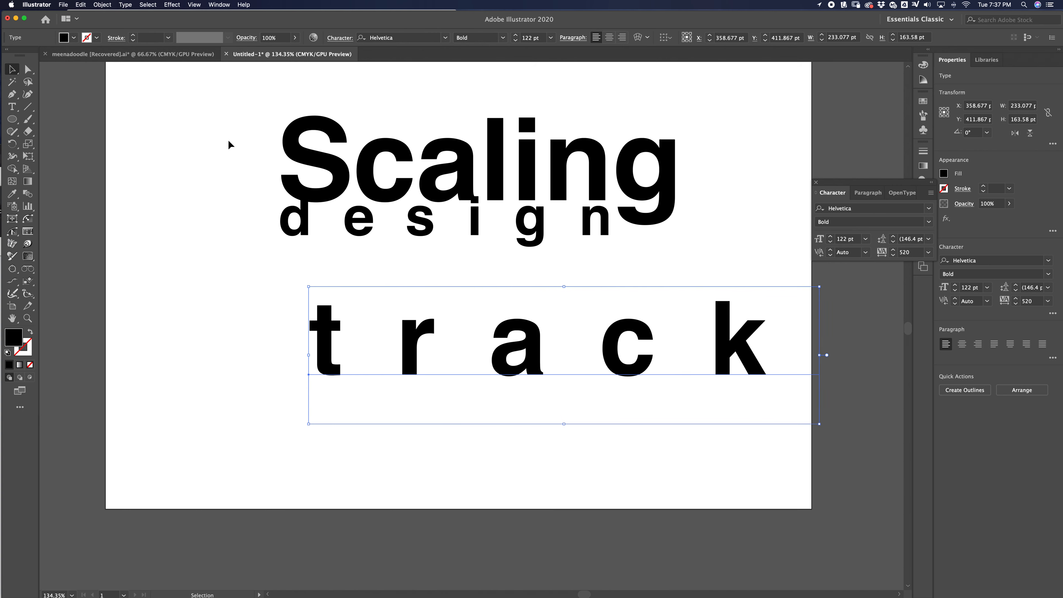
{"action": "left_click_drag", "start_coordinate": [542, 356], "coordinate": [440, 357]}
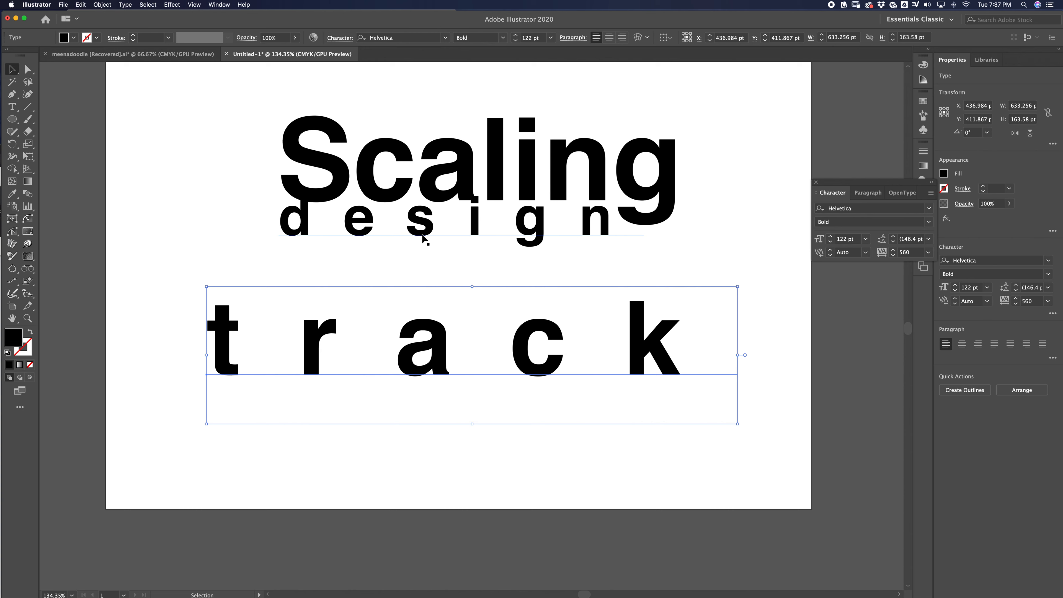